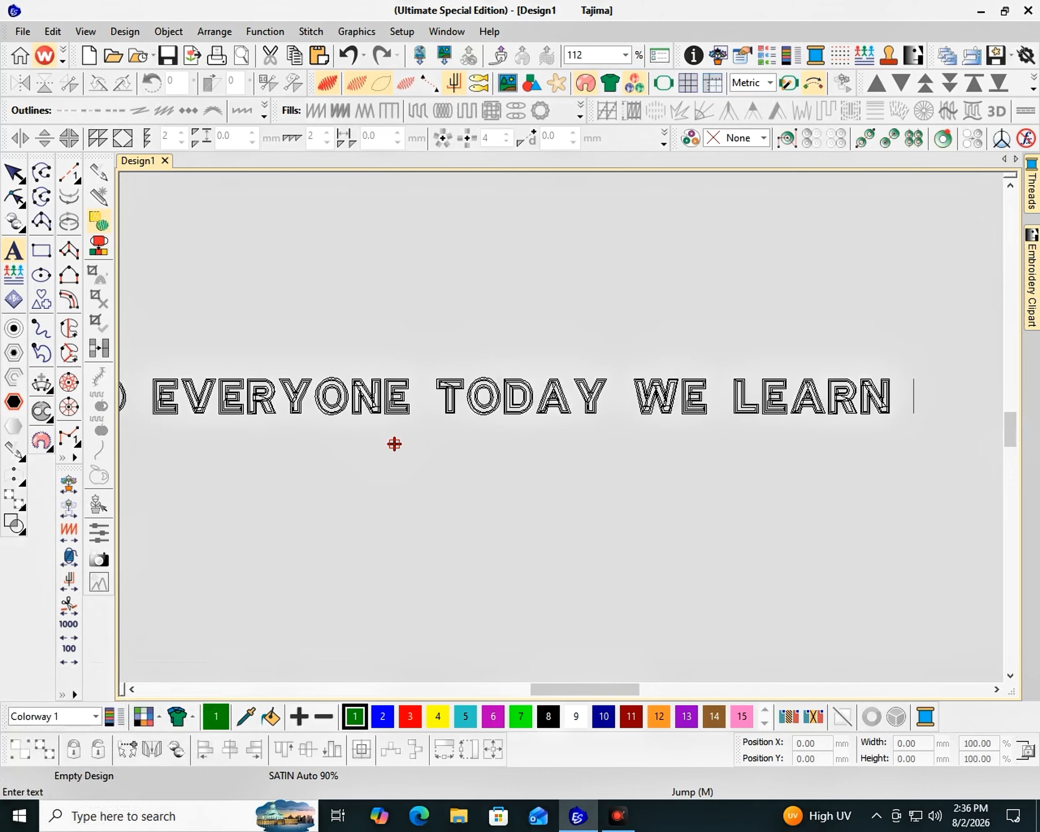
Continue the lettering text after "learn" with the word "leterning"
text(lett)
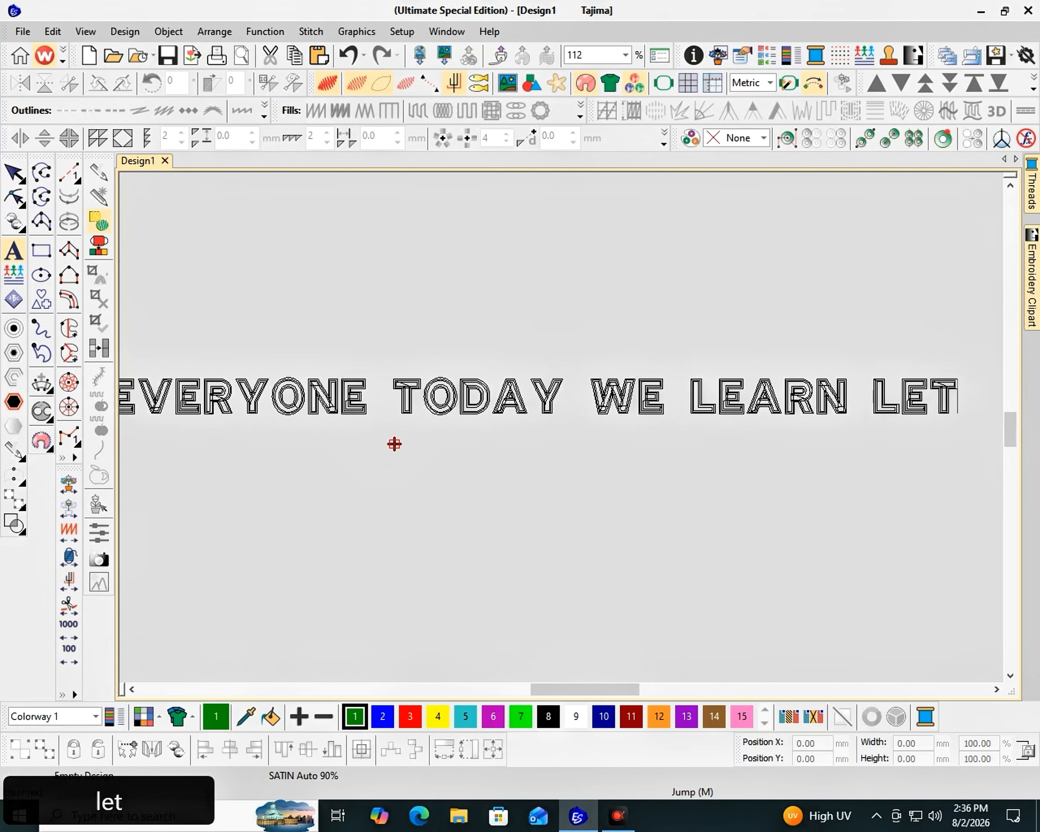
key(BackSpace)
text(erning)
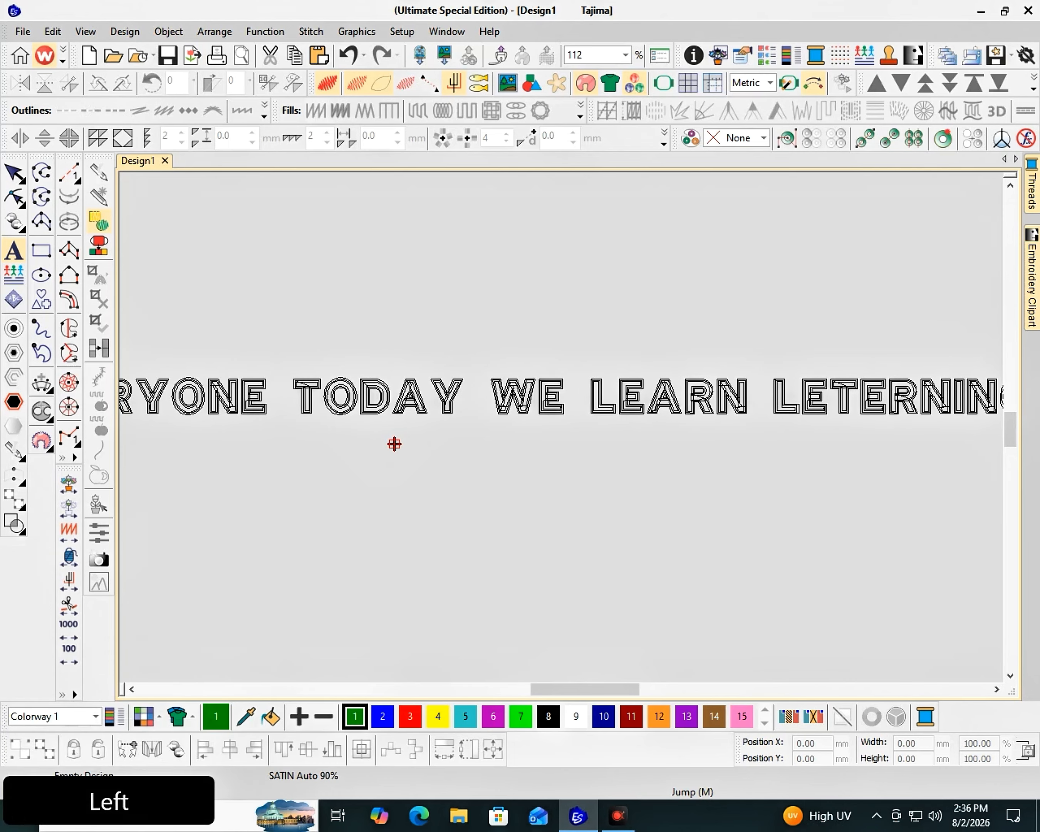
Insert the word "about" between "learn" and "leterning" in the lettering text
key(Left)
key(Left)
key(Left)
key(Left)
key(Right)
key(Right)
key(Right)
key(Right)
key(Right)
key(Left)
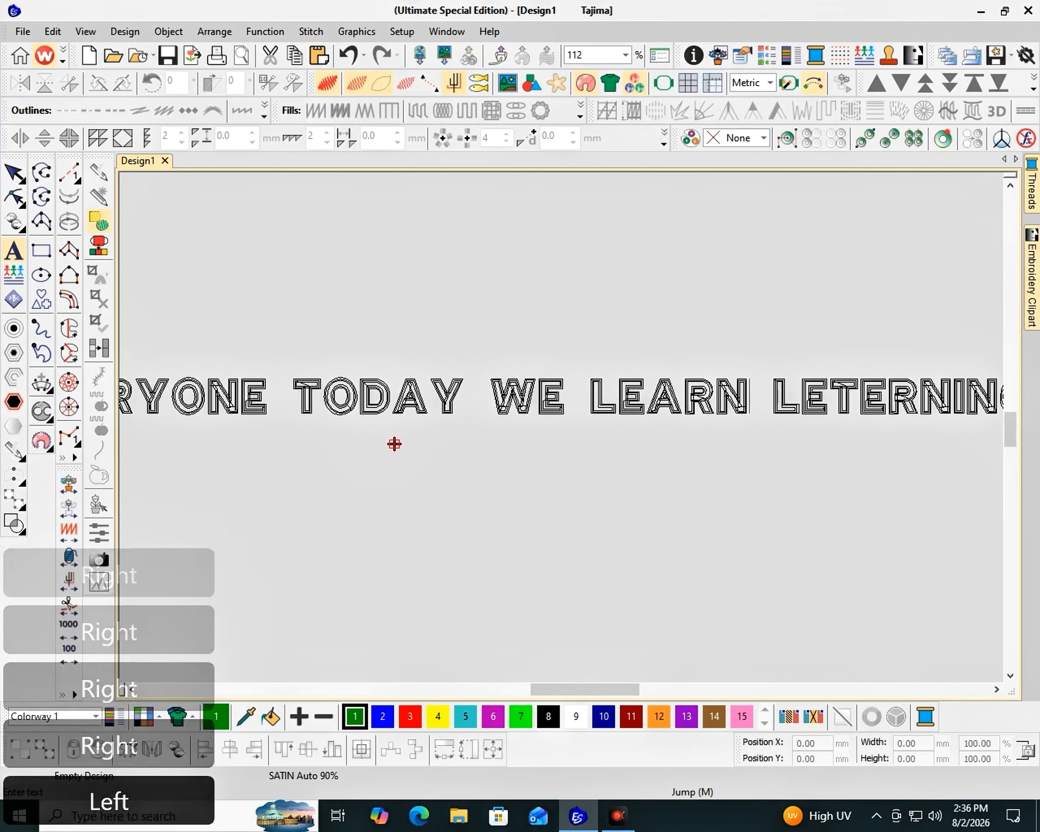
text(abou)
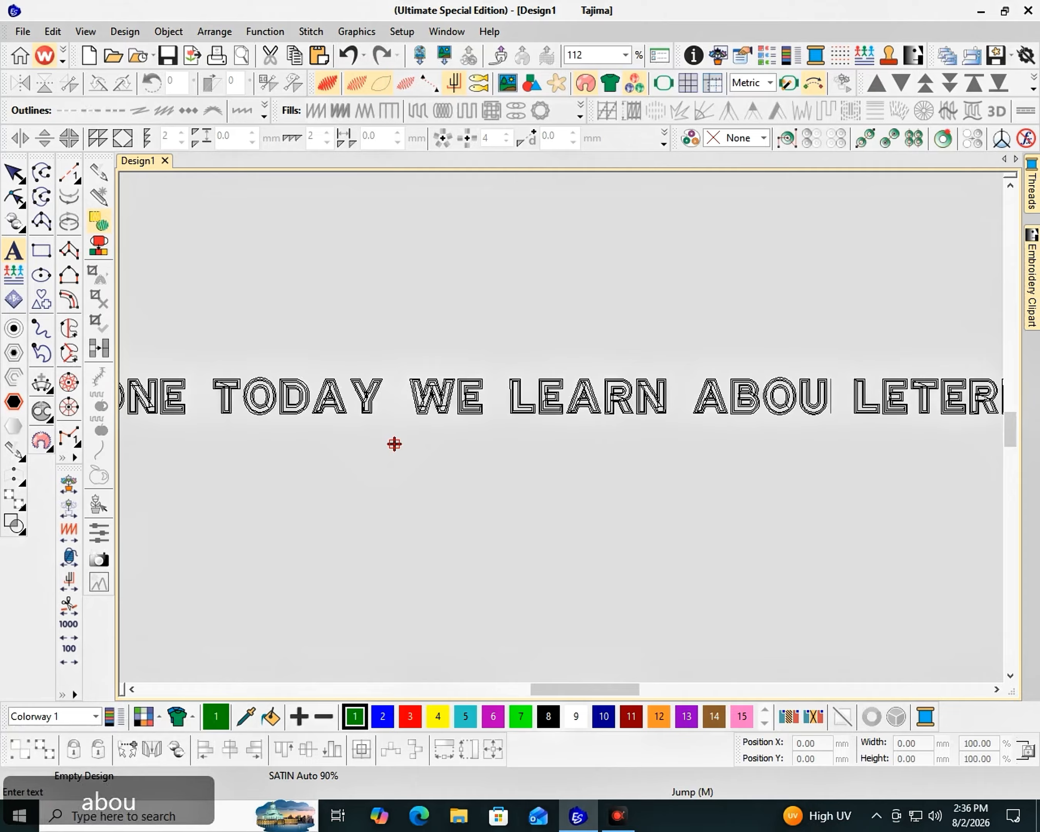
text(t)
Add the word "tool" at the end of the lettering text and generate the lettering object
key(Right)
key(Right)
key(Right)
key(Right)
key(Right)
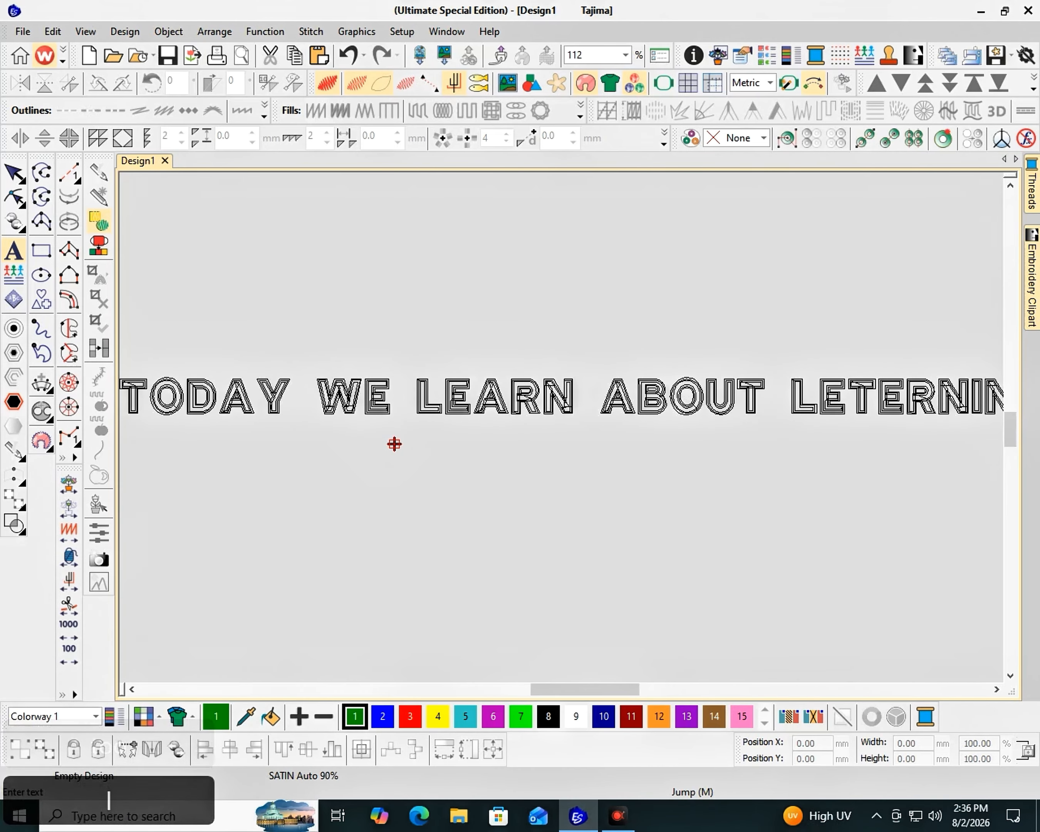
key(Return)
key(F2)
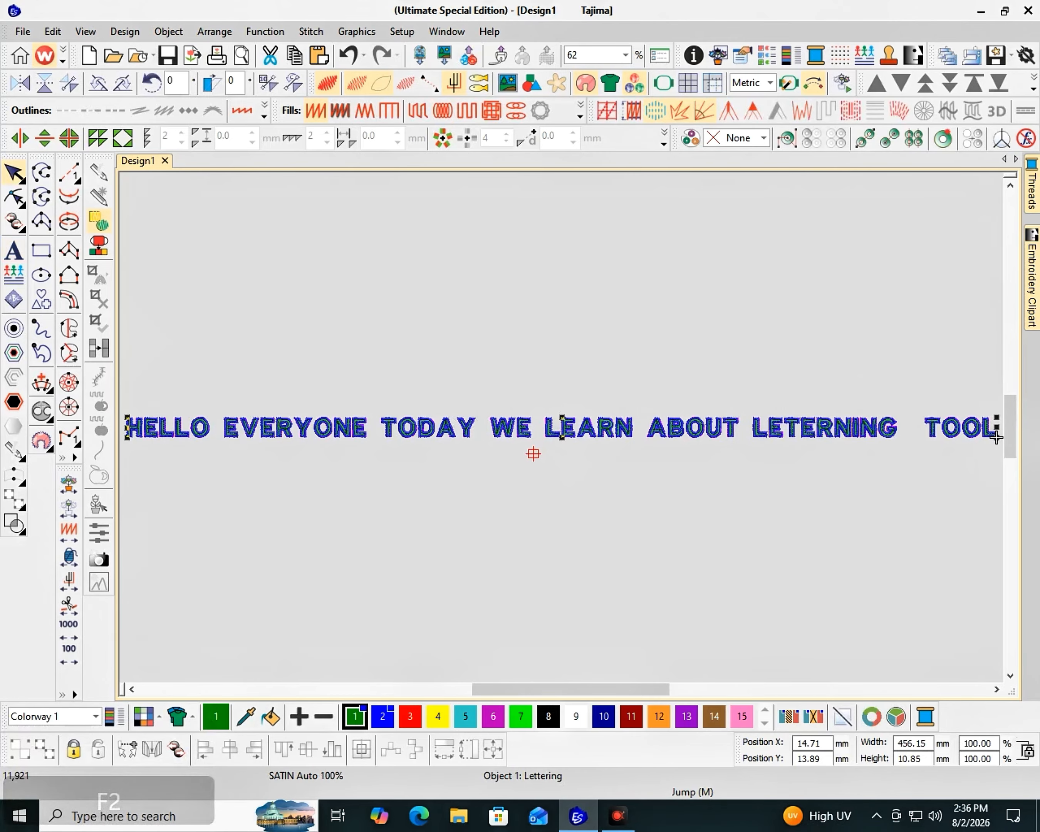
Remove the extra space before "tool" in the lettering's properties and update the text
double_click(899, 424)
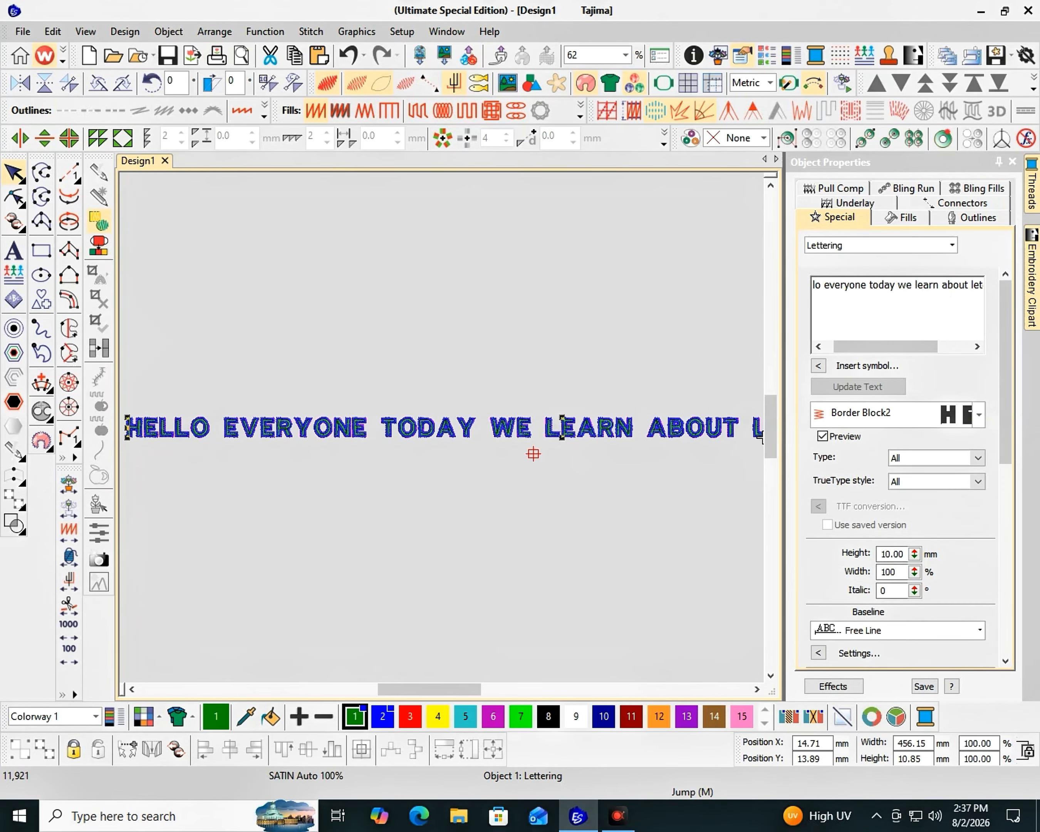
key(BackSpace)
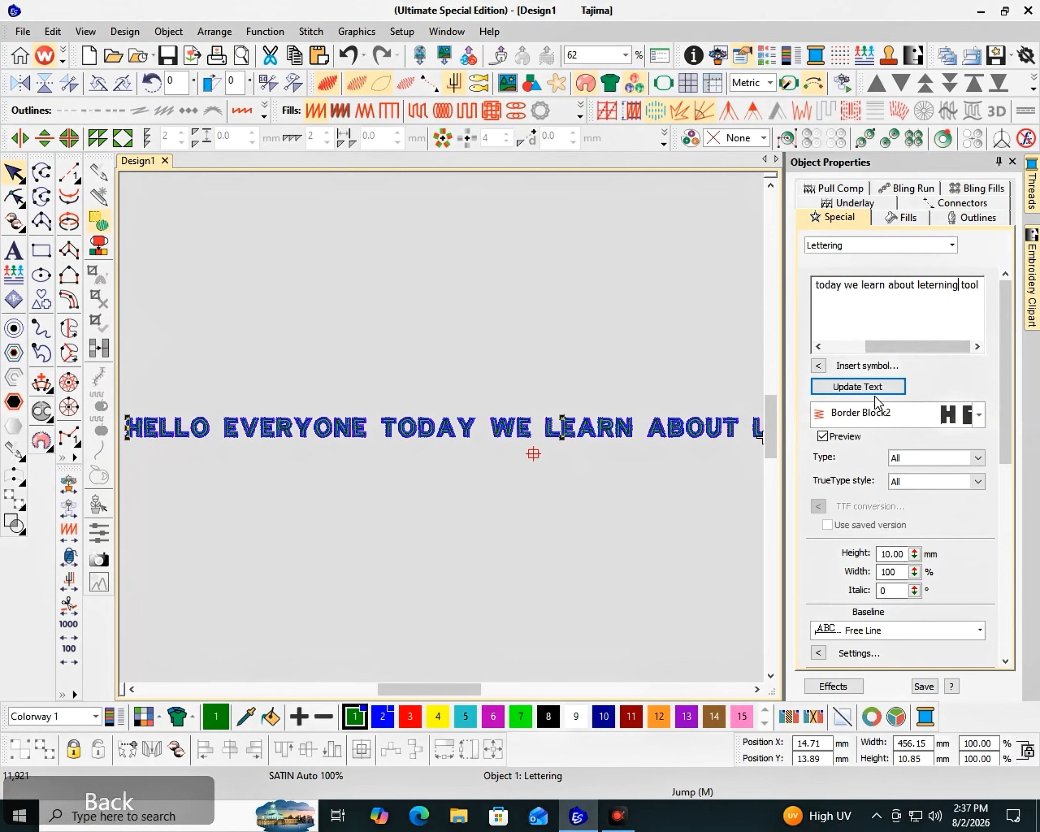
drag(465, 688, 547, 688)
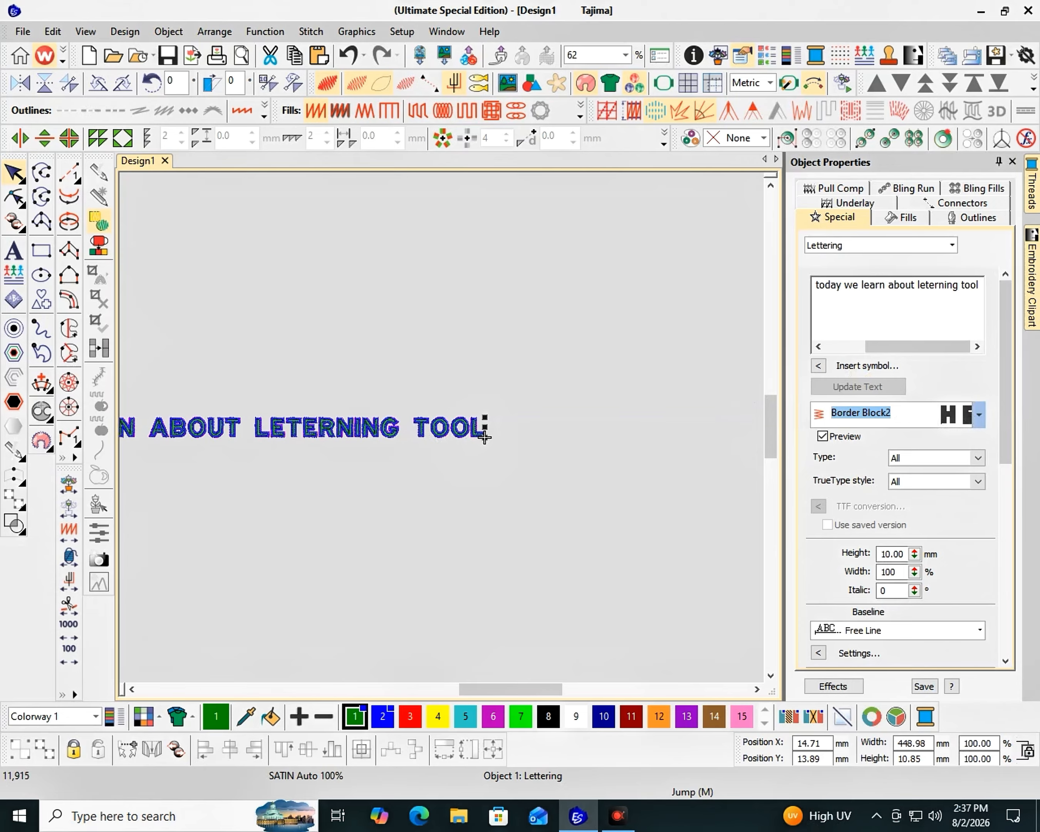
Browse the embroidery fonts and change the lettering's font to Copperplate
click(979, 414)
scroll(876, 497, down, 7)
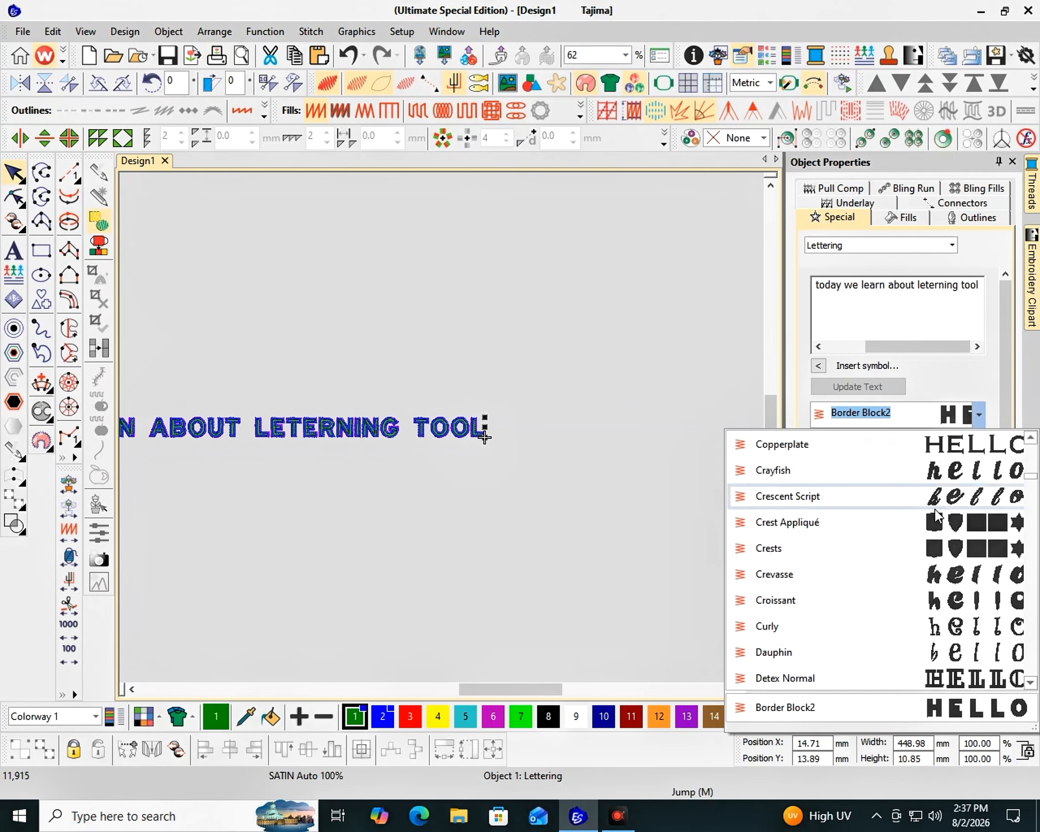
scroll(937, 514, up, 15)
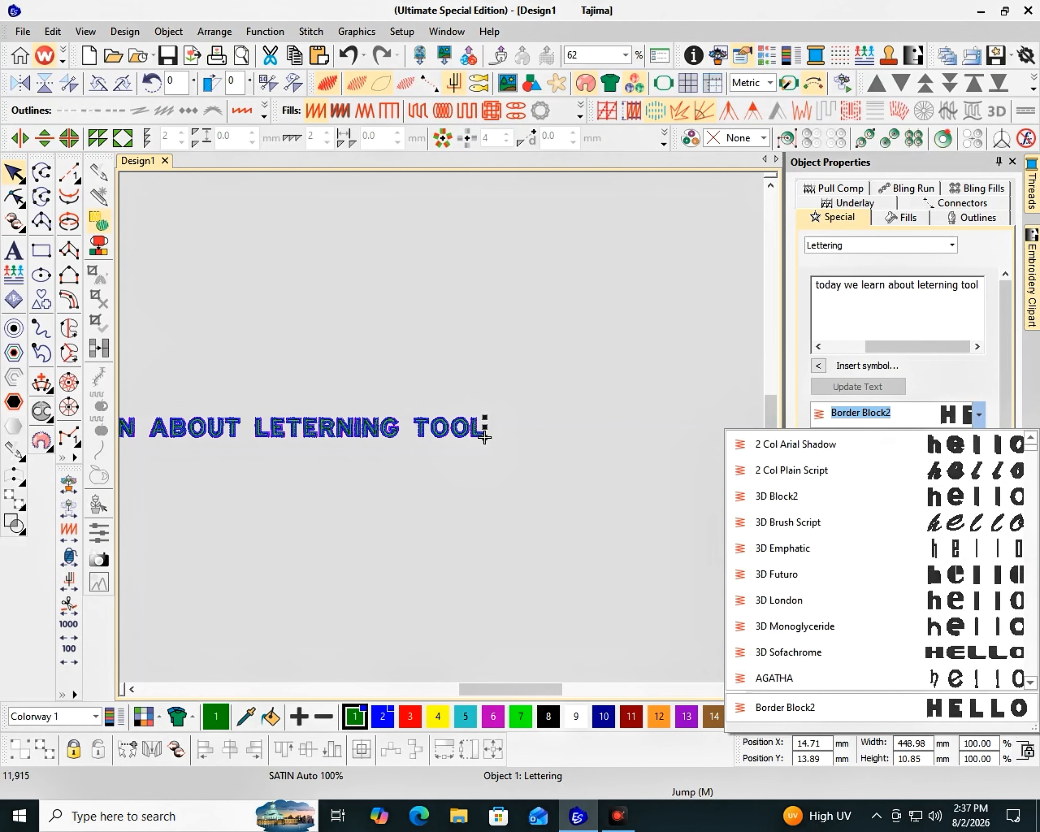
scroll(876, 600, down, 13)
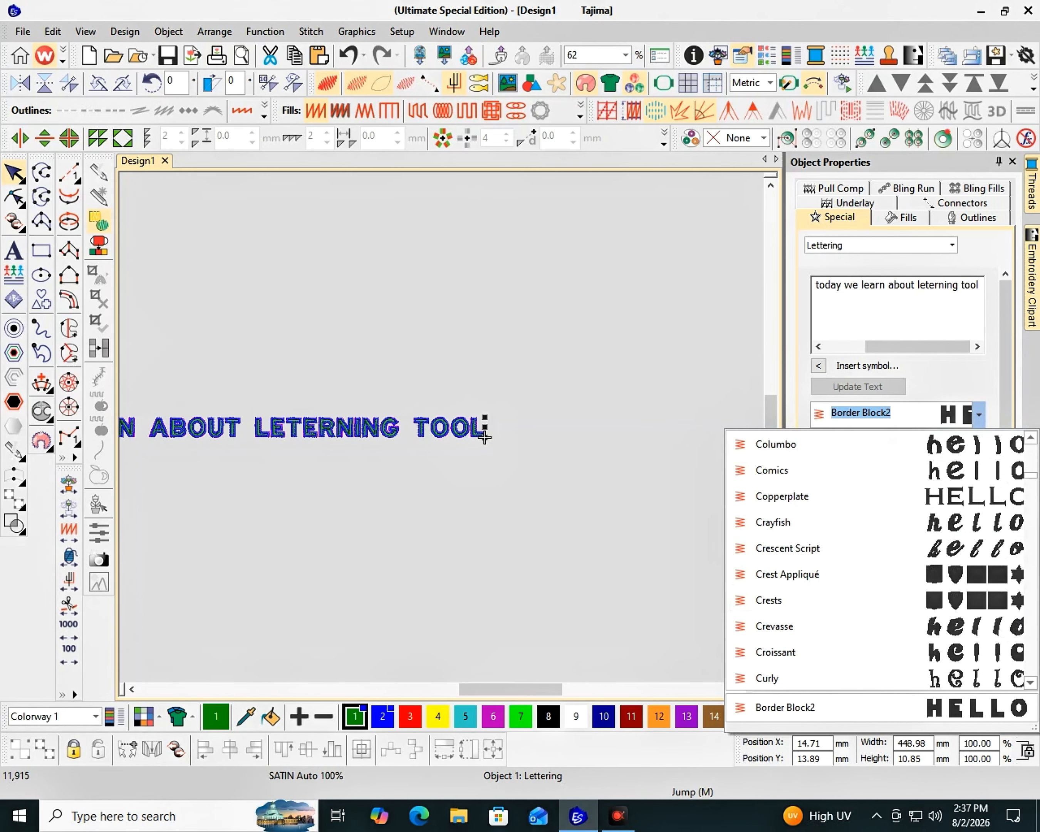
click(928, 496)
Browse further fonts, set the lettering's font back to Border Block2 and deselect the lettering
click(979, 414)
scroll(876, 470, down, 1)
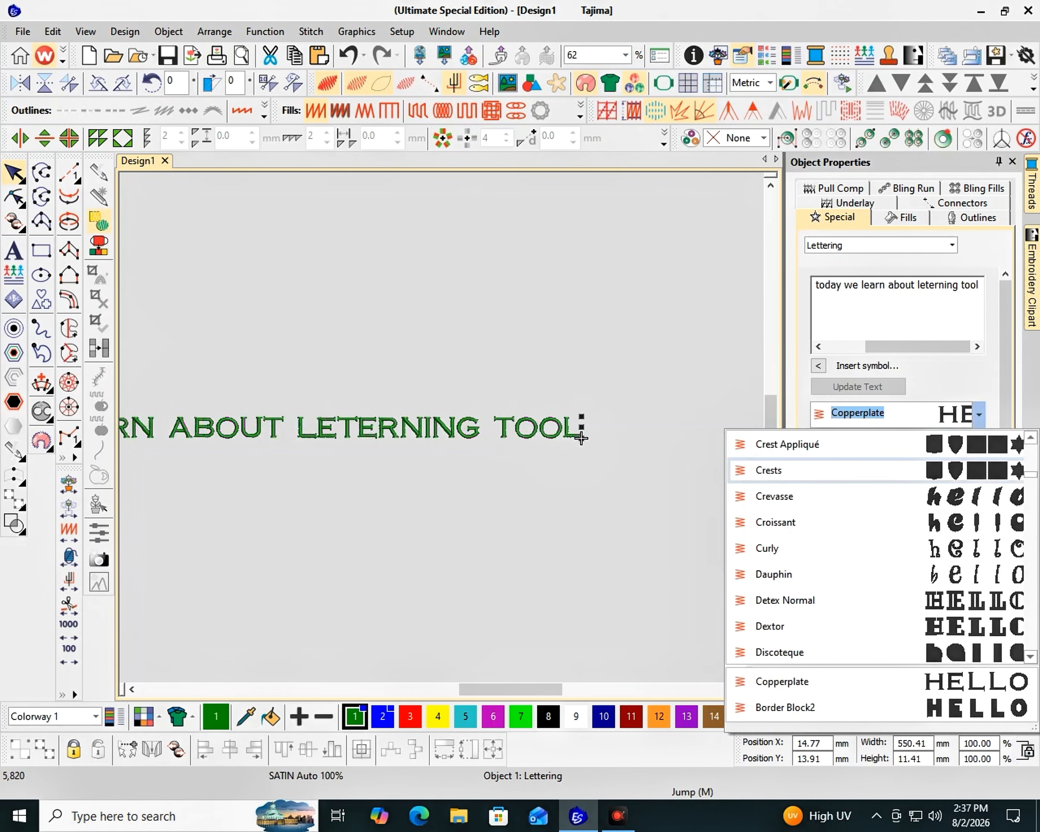
scroll(876, 545, down, 10)
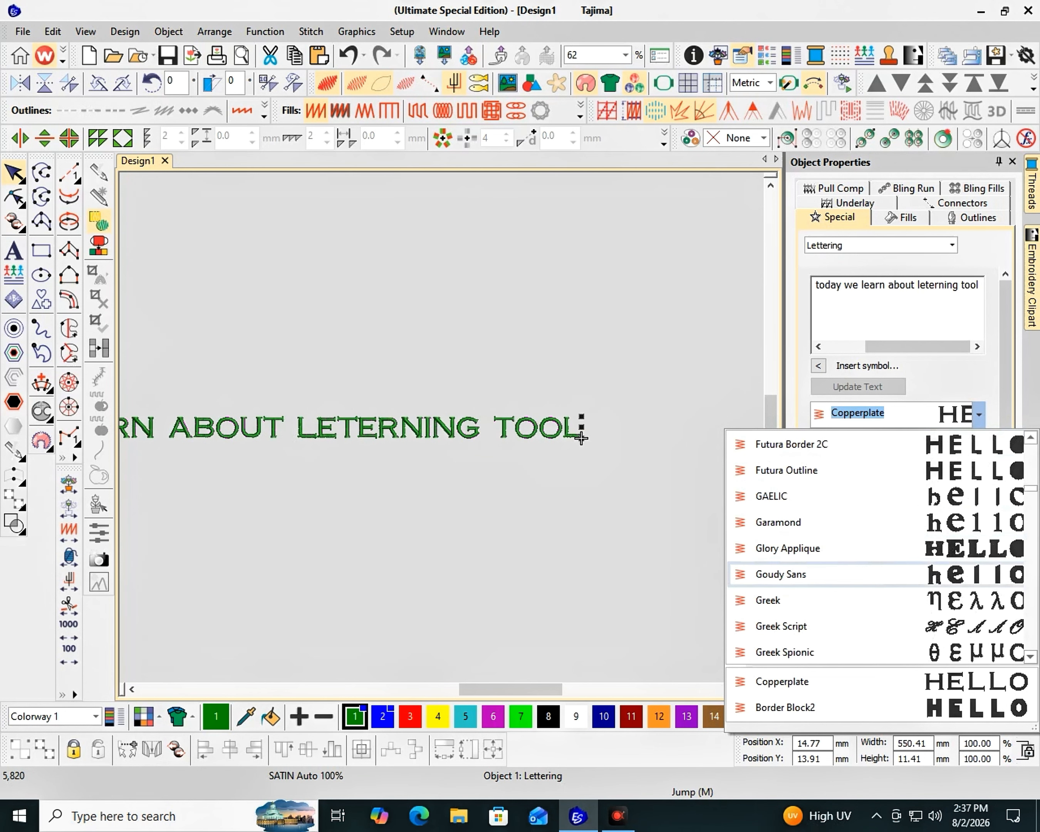
scroll(876, 548, up, 20)
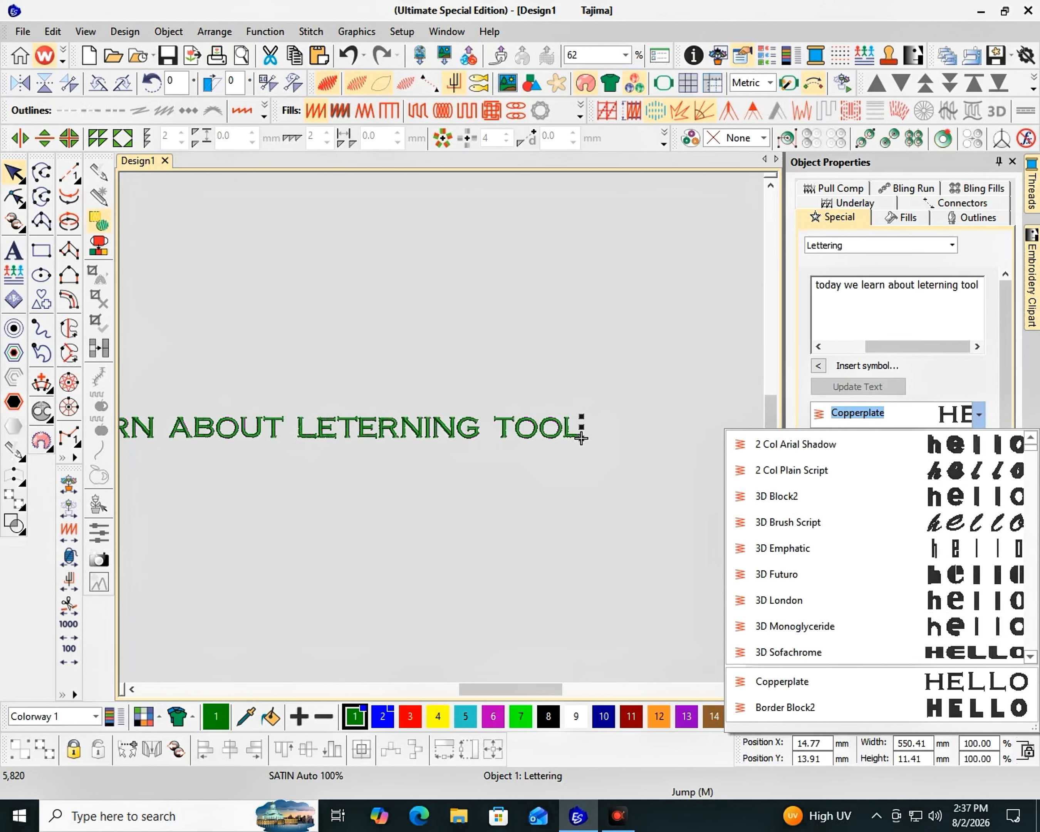
scroll(853, 556, down, 2)
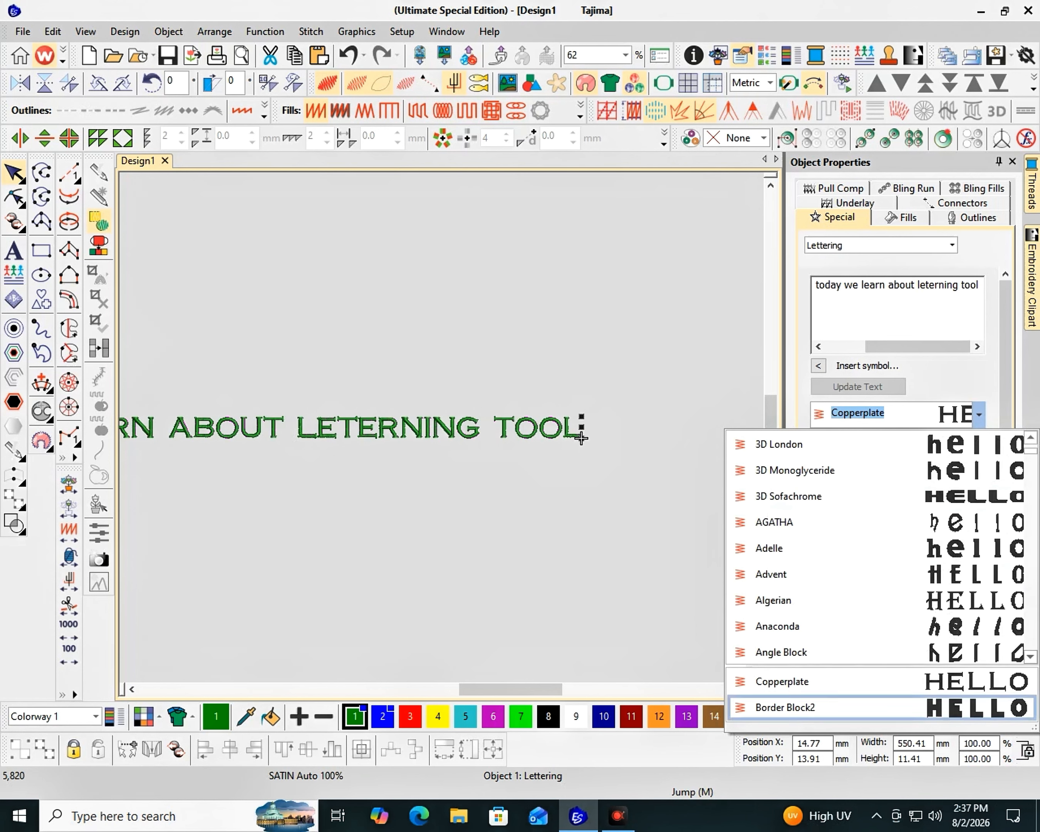
click(857, 706)
key(F2)
key(Caps_Lock)
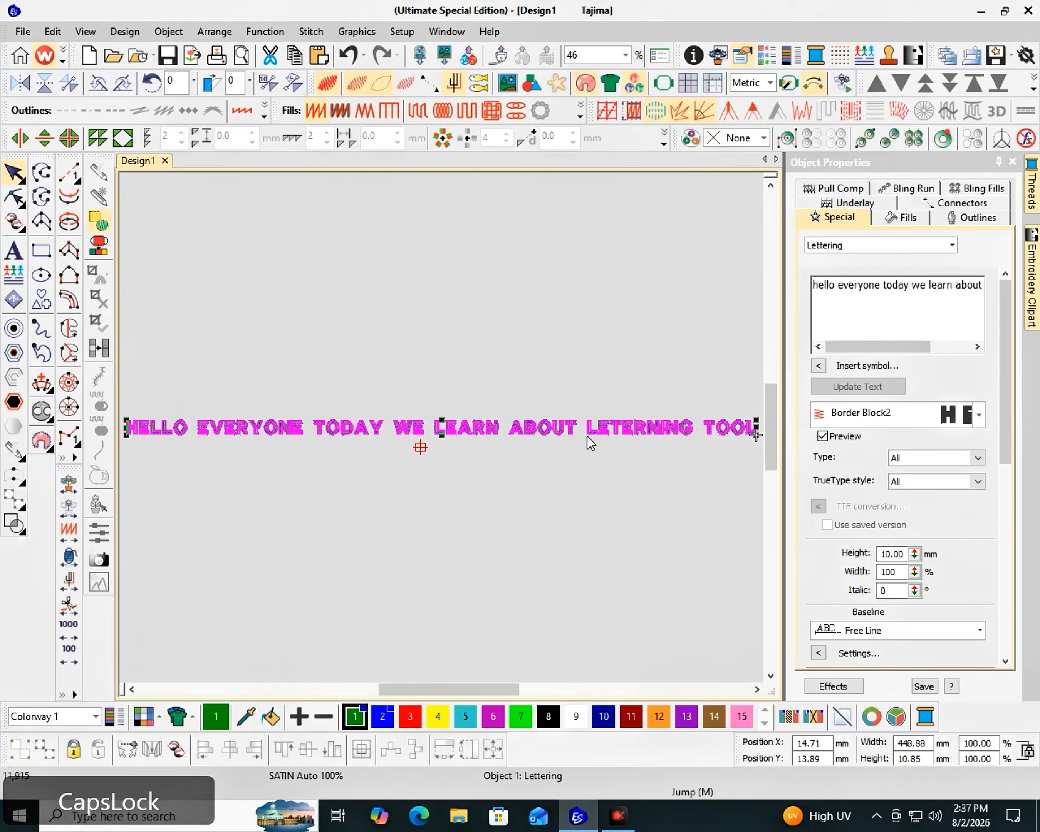
key(Escape)
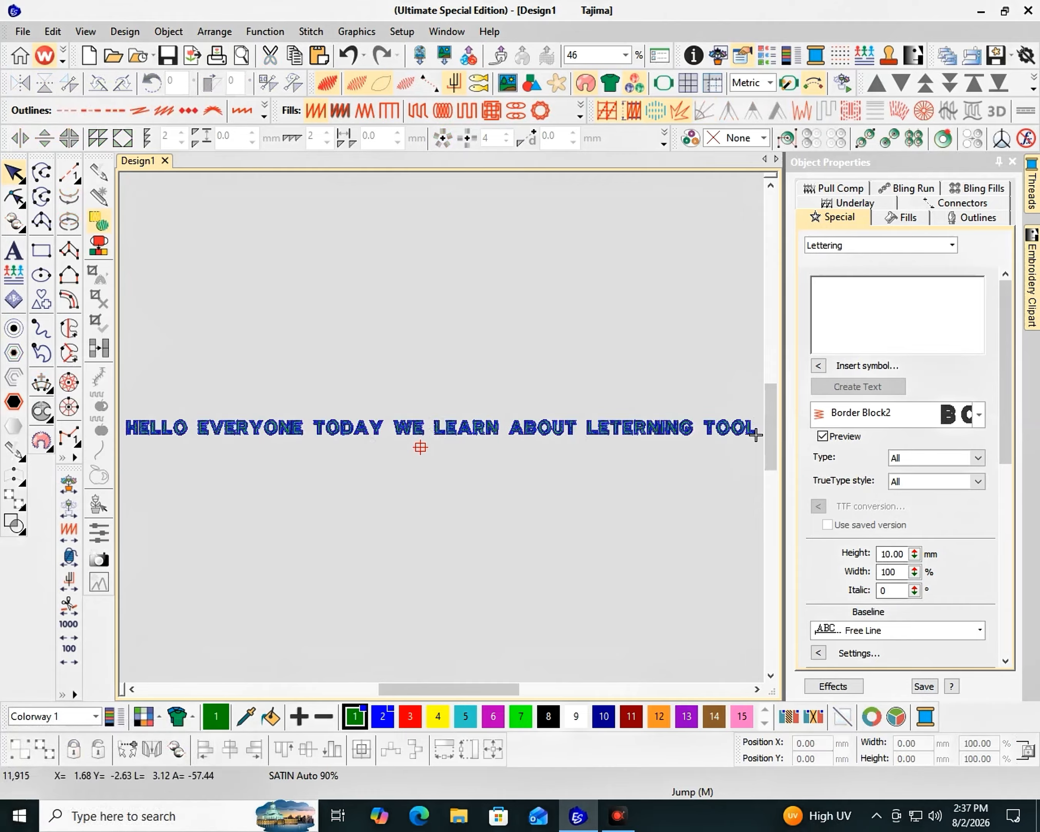
Examine the baseline types available for the selected lettering and keep Free Line
click(651, 444)
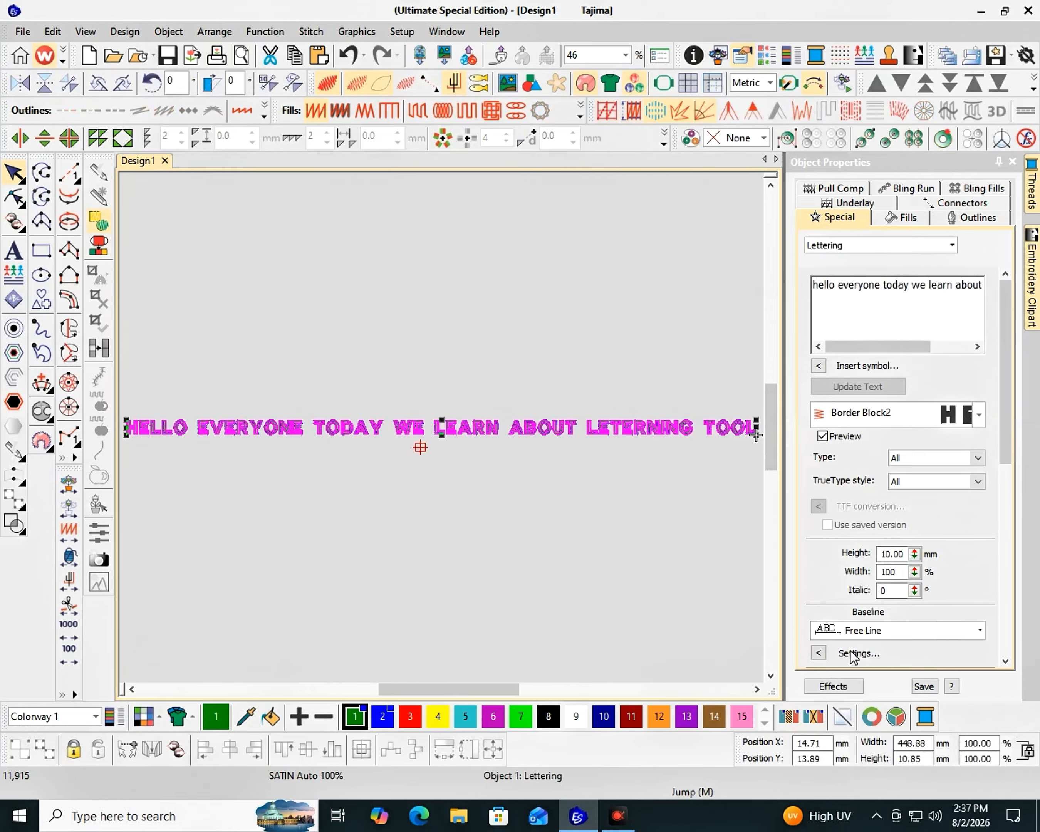
click(871, 630)
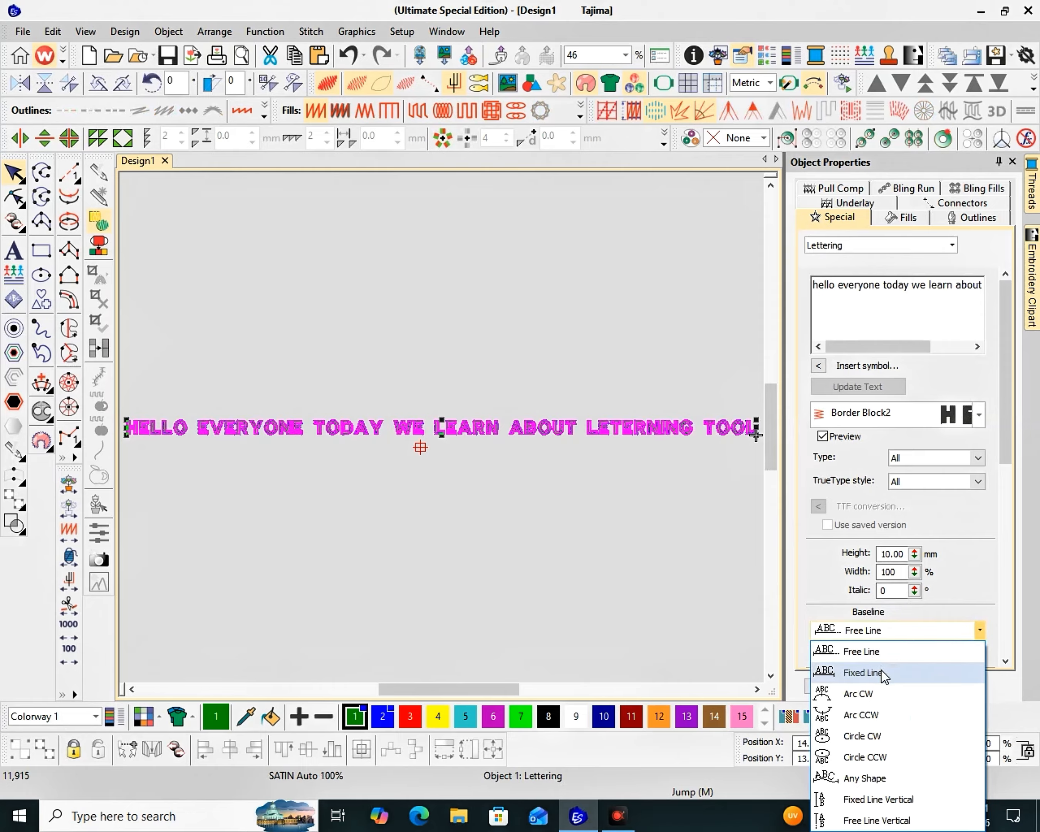
click(882, 655)
key(Return)
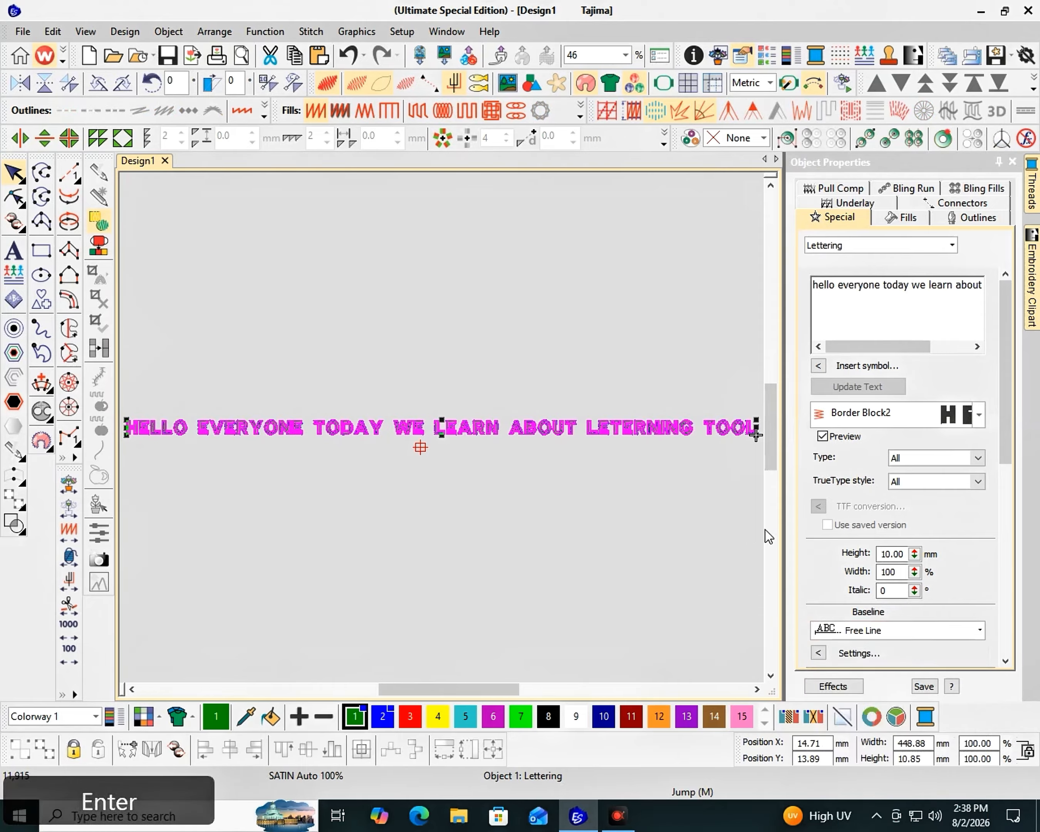
Switch the measurement units to U.S. and set the selected lettering's height to 1 inch
click(746, 523)
click(611, 434)
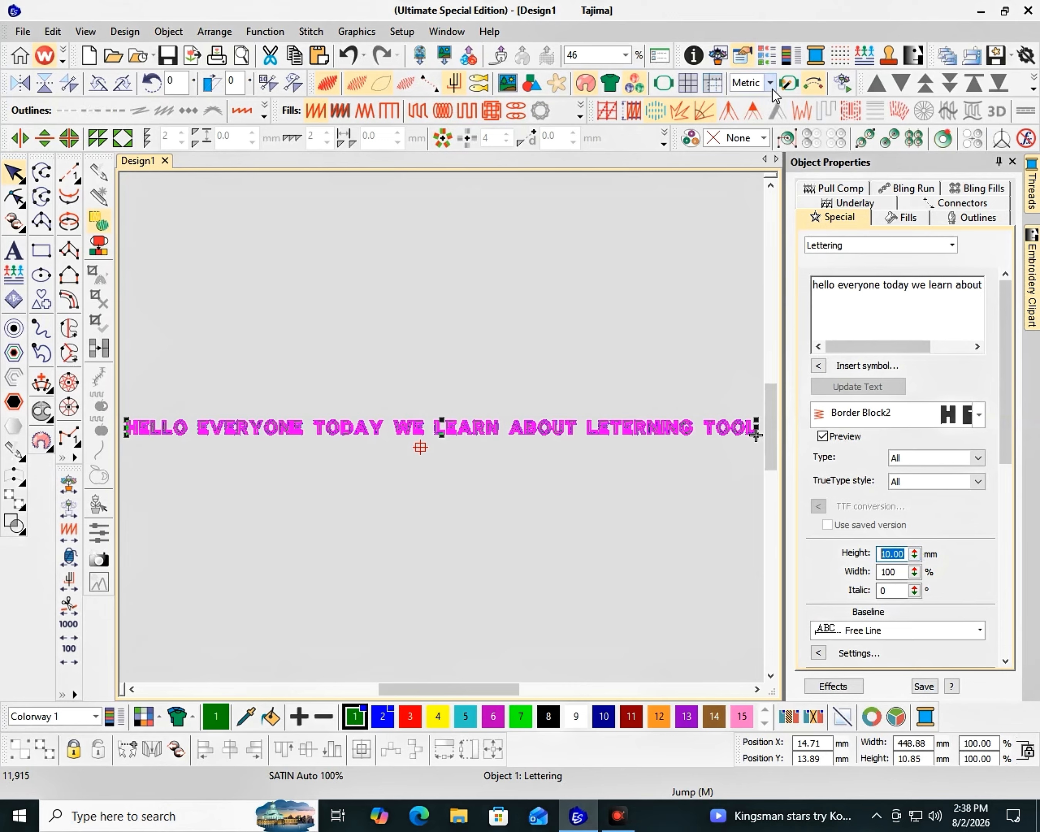
click(752, 112)
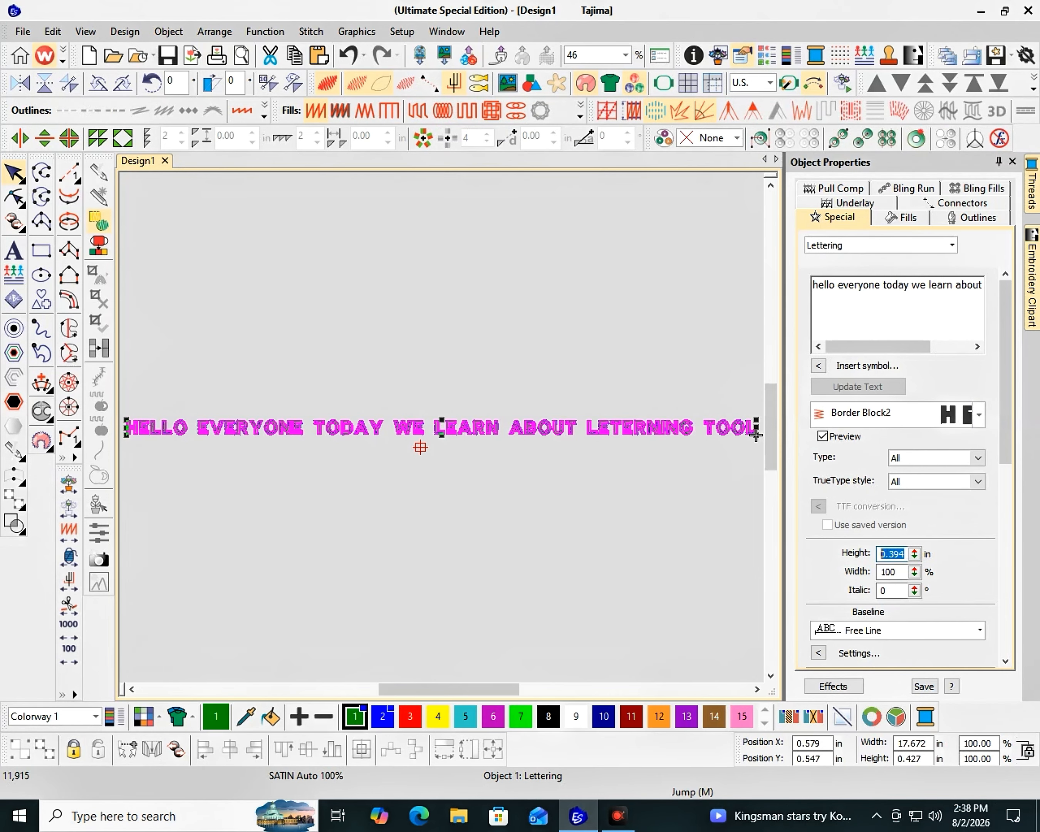
text(1)
key(Return)
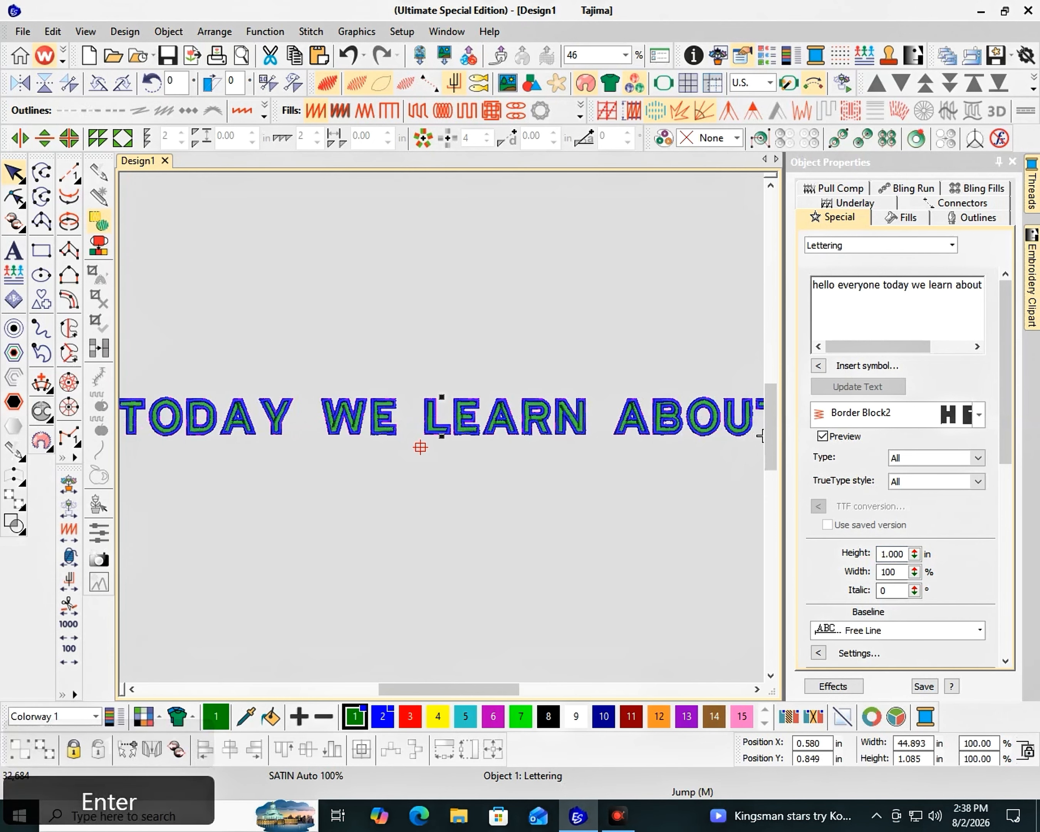
key(F2)
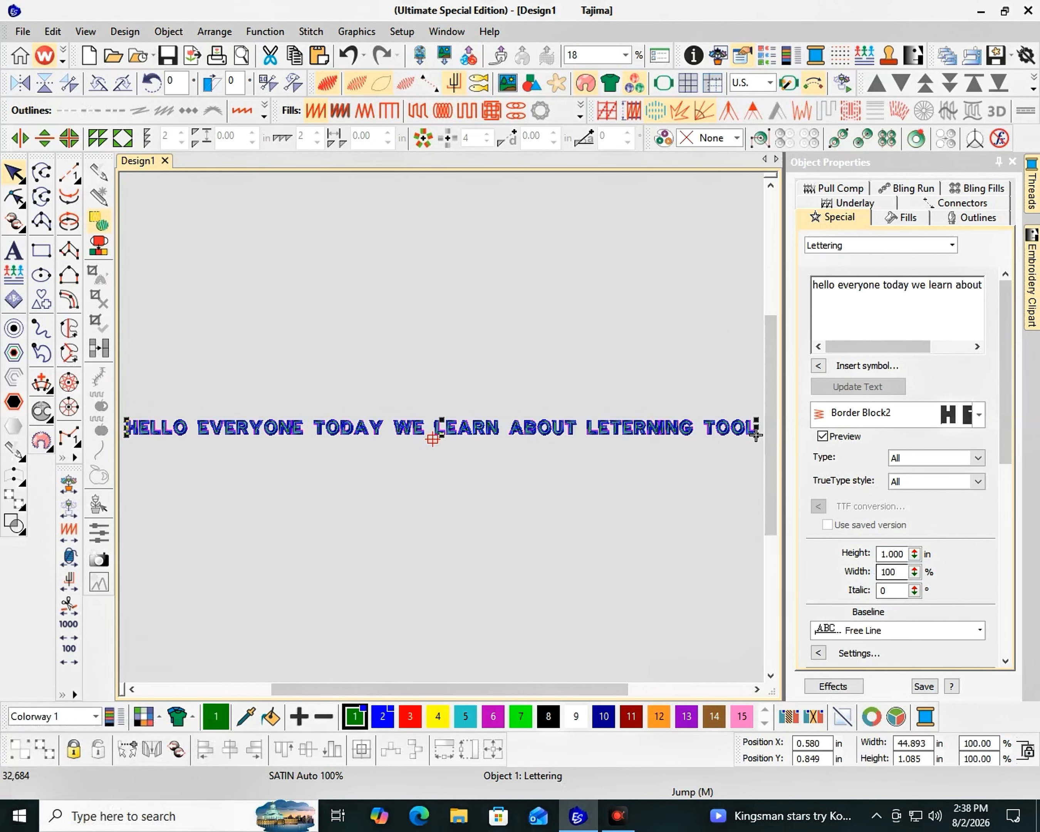
Try a letter width of 150% on the lettering and undo it
text(150)
key(Return)
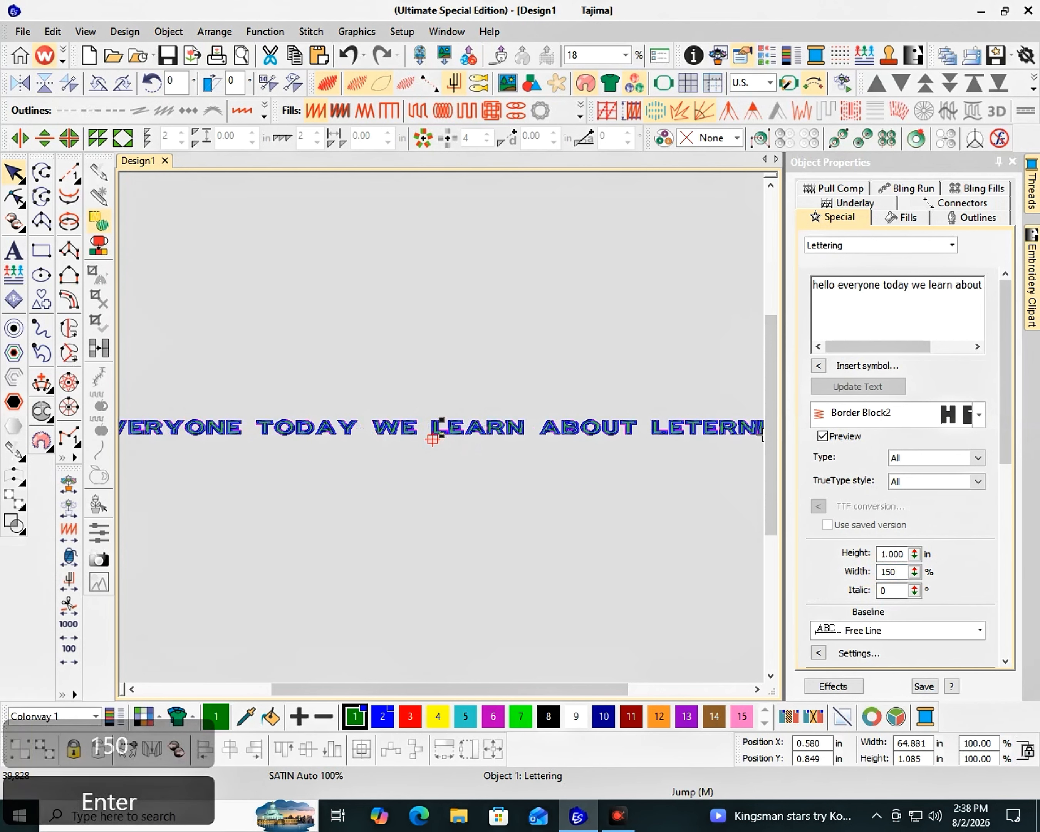
key(F2)
key(ctrl+z)
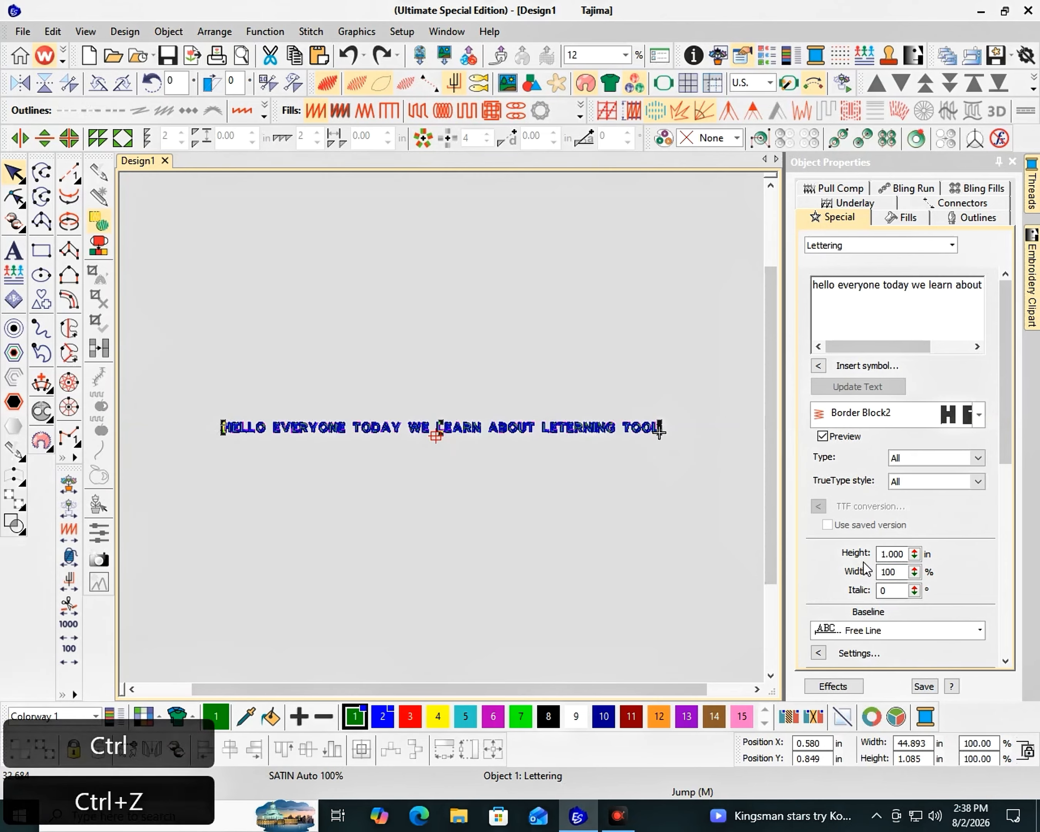
key(F2)
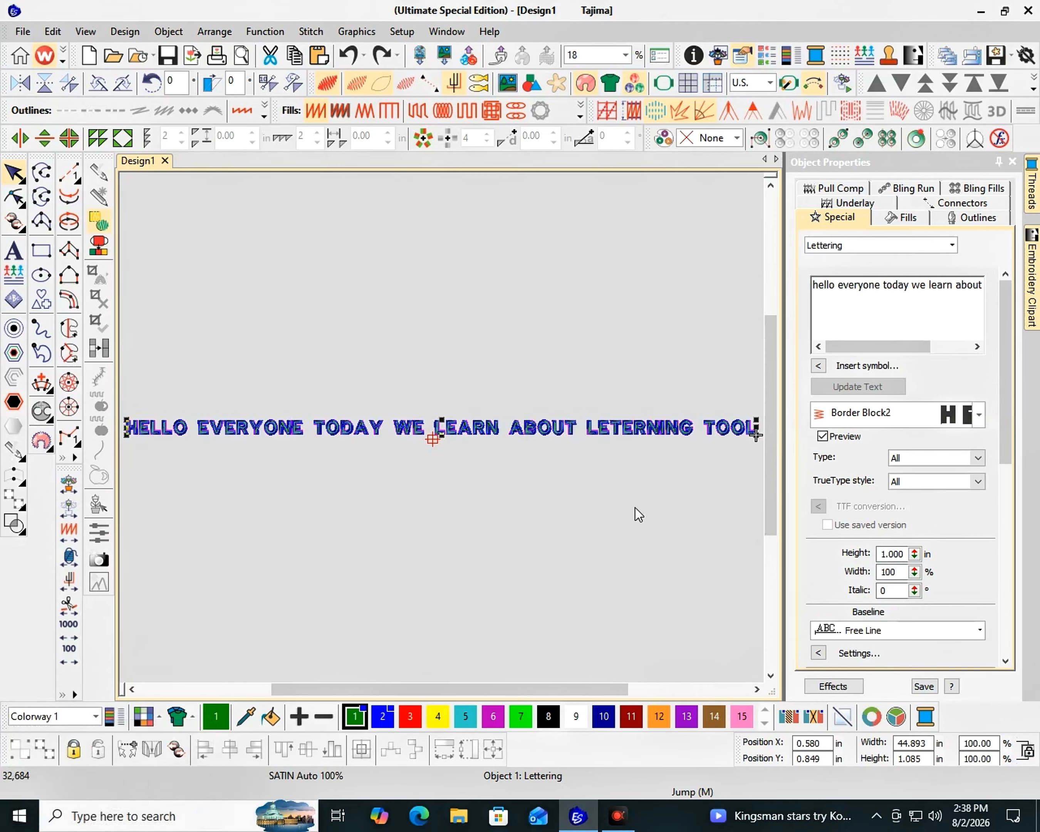
Create a second lettering object reading "IF YOU ARE NEW HERE SUBSCRIBE THE CHANNEL" and place it centred below the first line
click(622, 528)
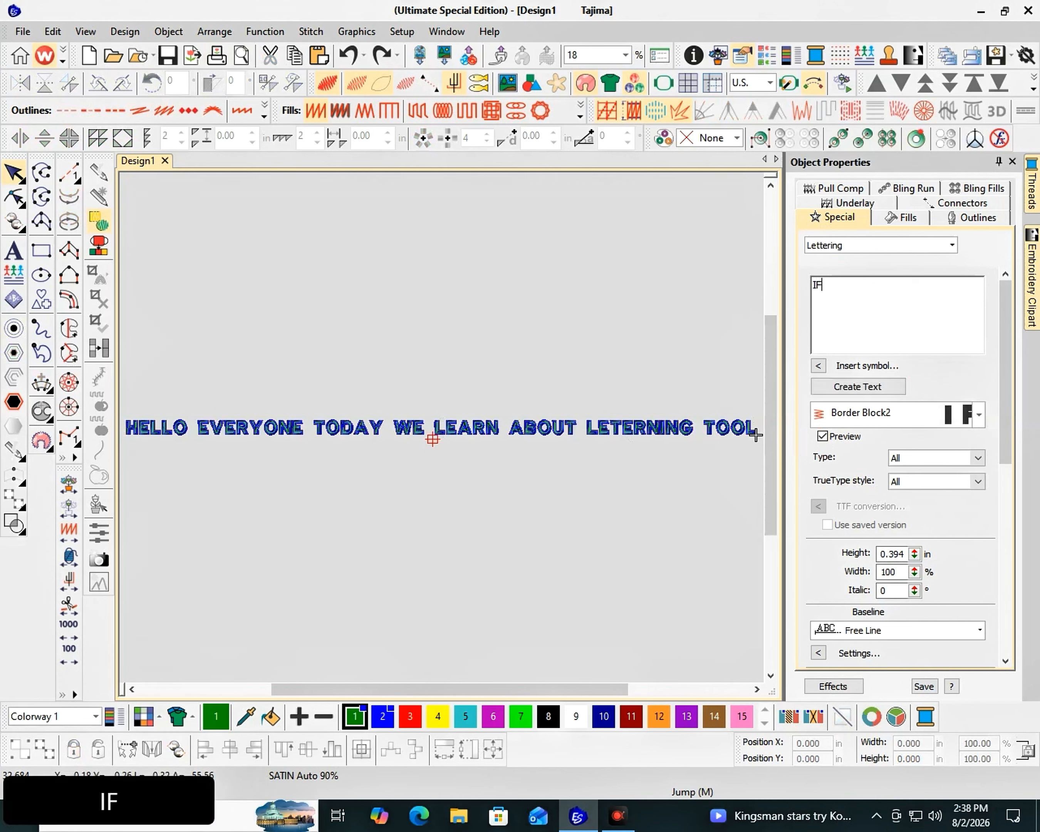
text(A)
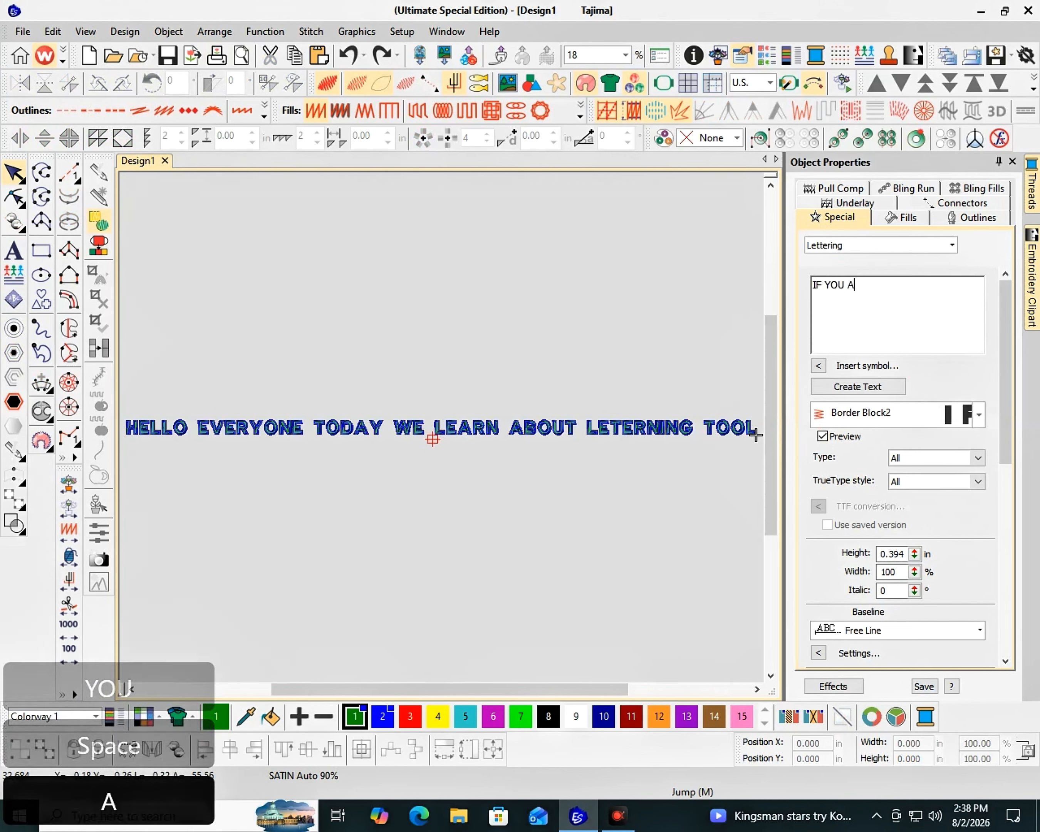
text(RE NEW HERE SUB)
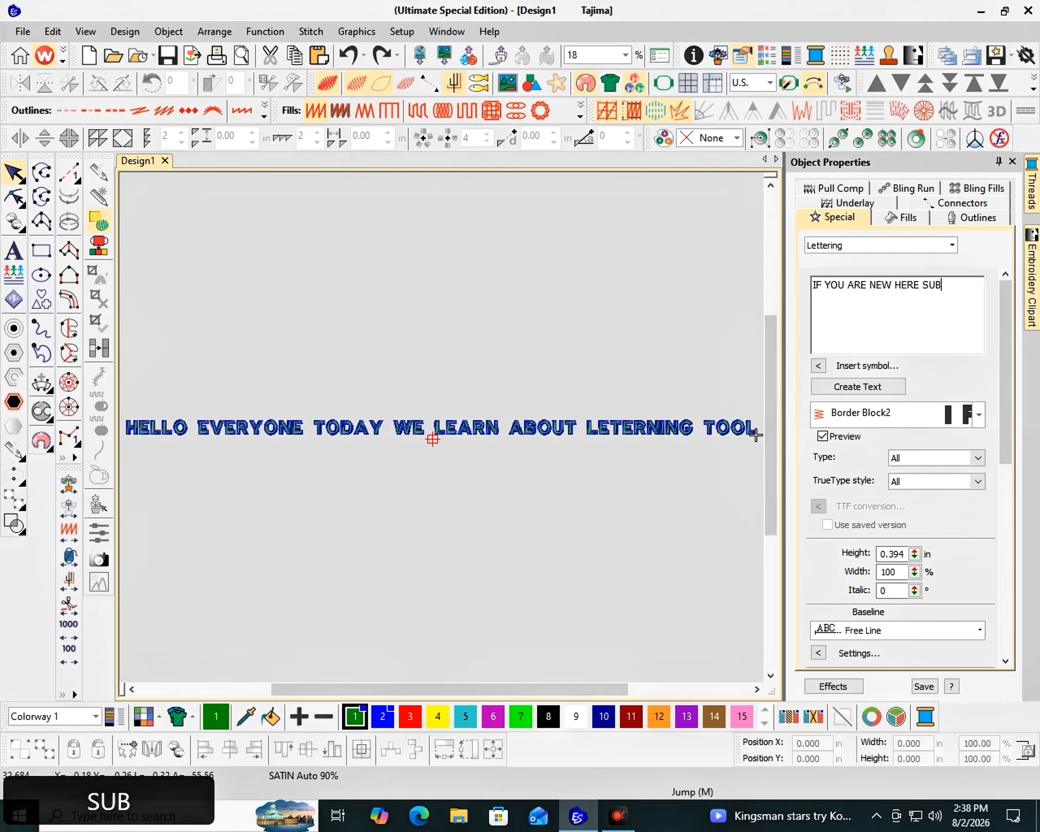
text(SCRIBE )
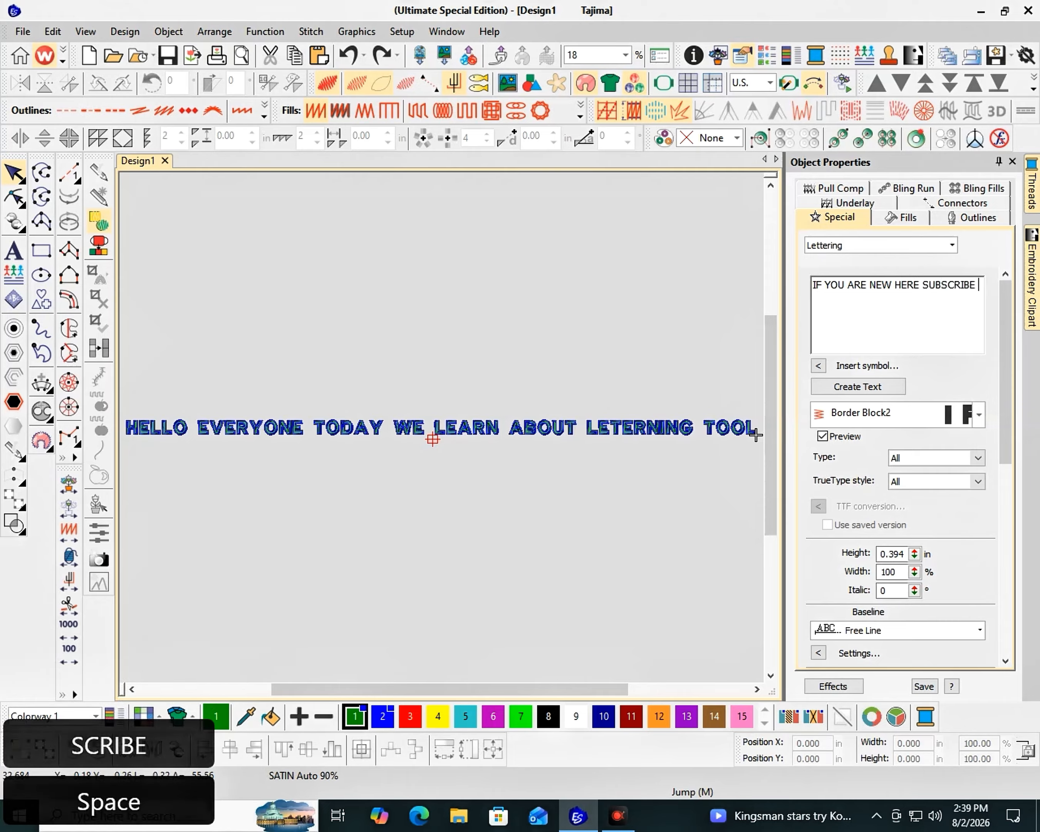
text(THE)
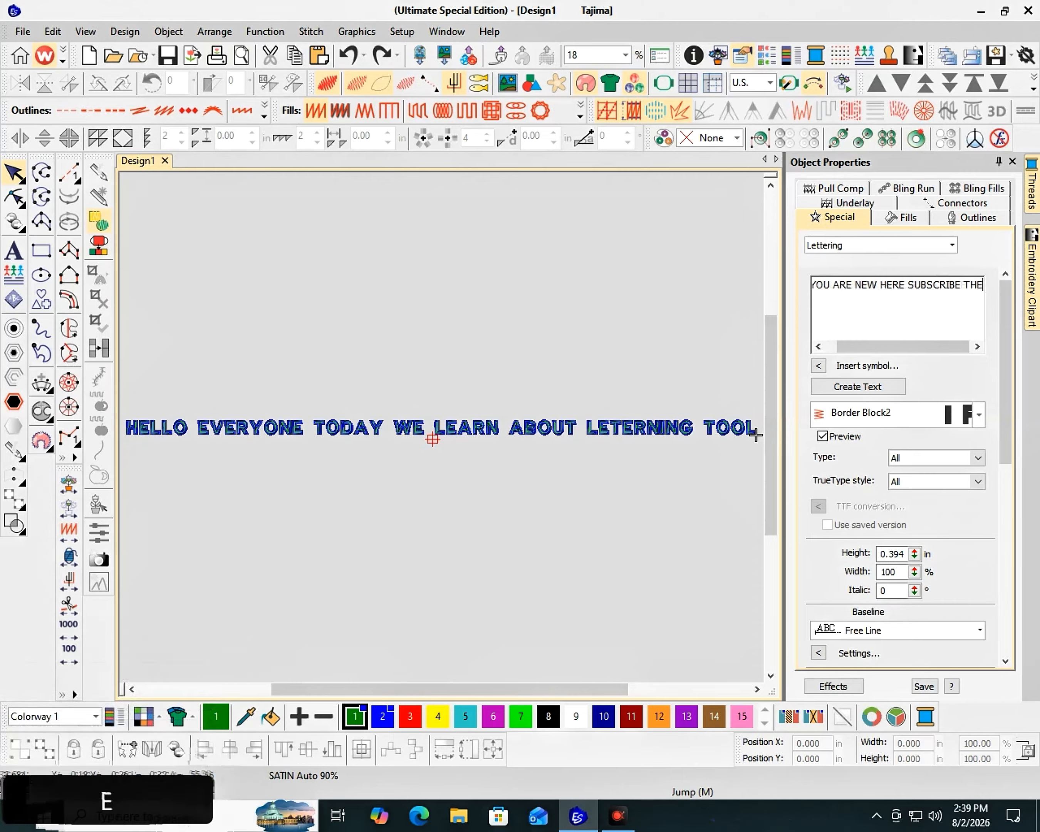
text( CHANNEL)
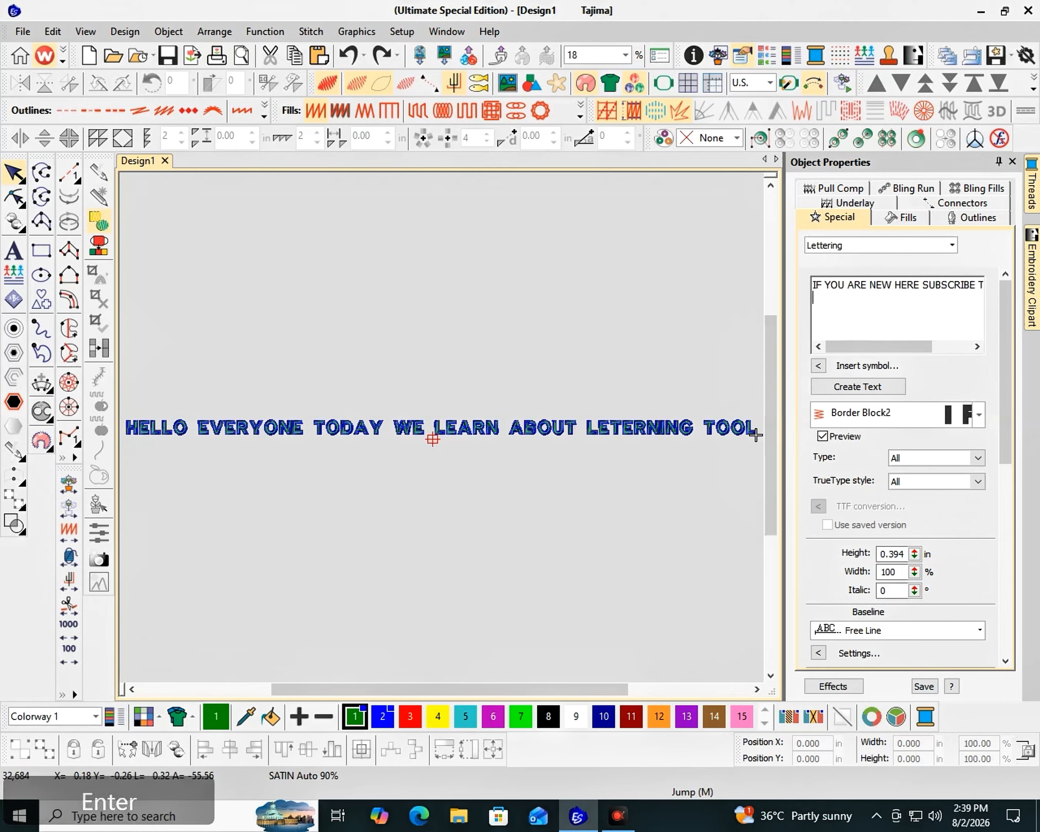
key(BackSpace)
click(859, 387)
click(474, 489)
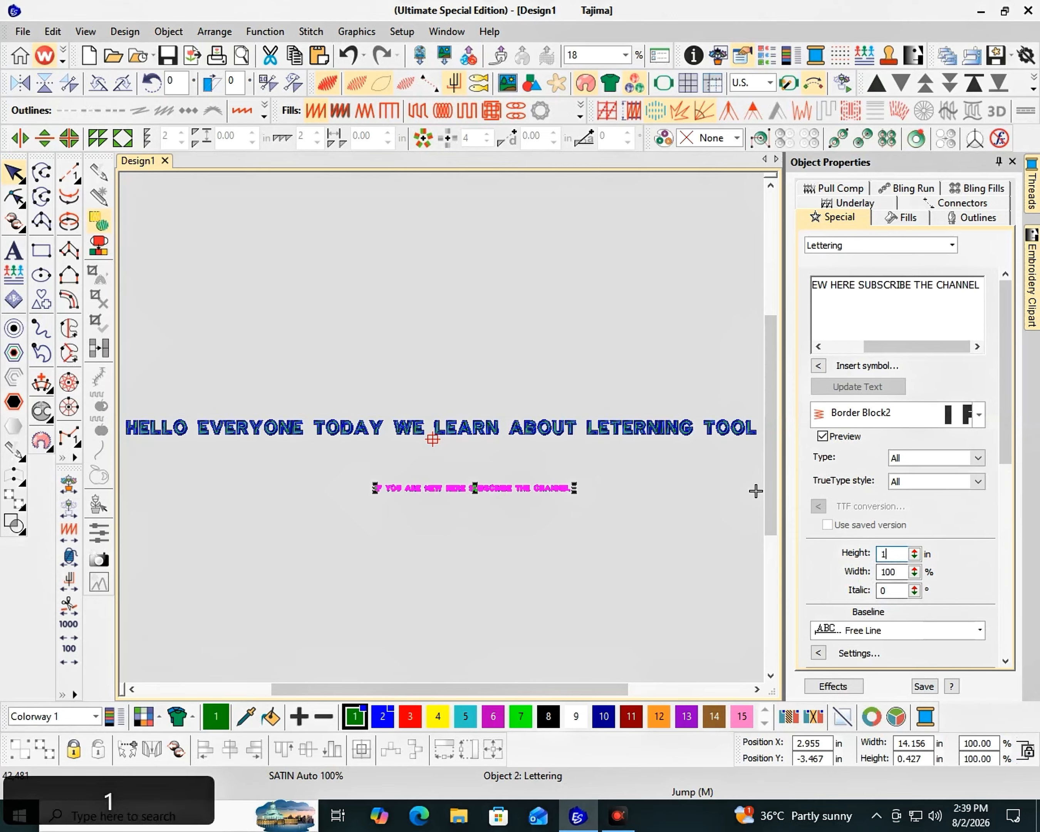
Set the "IF YOU ARE NEW HERE SUBSCRIBE THE CHANNEL" lettering's height to 1 inch and move the first line upward, away from it
text(1)
key(Return)
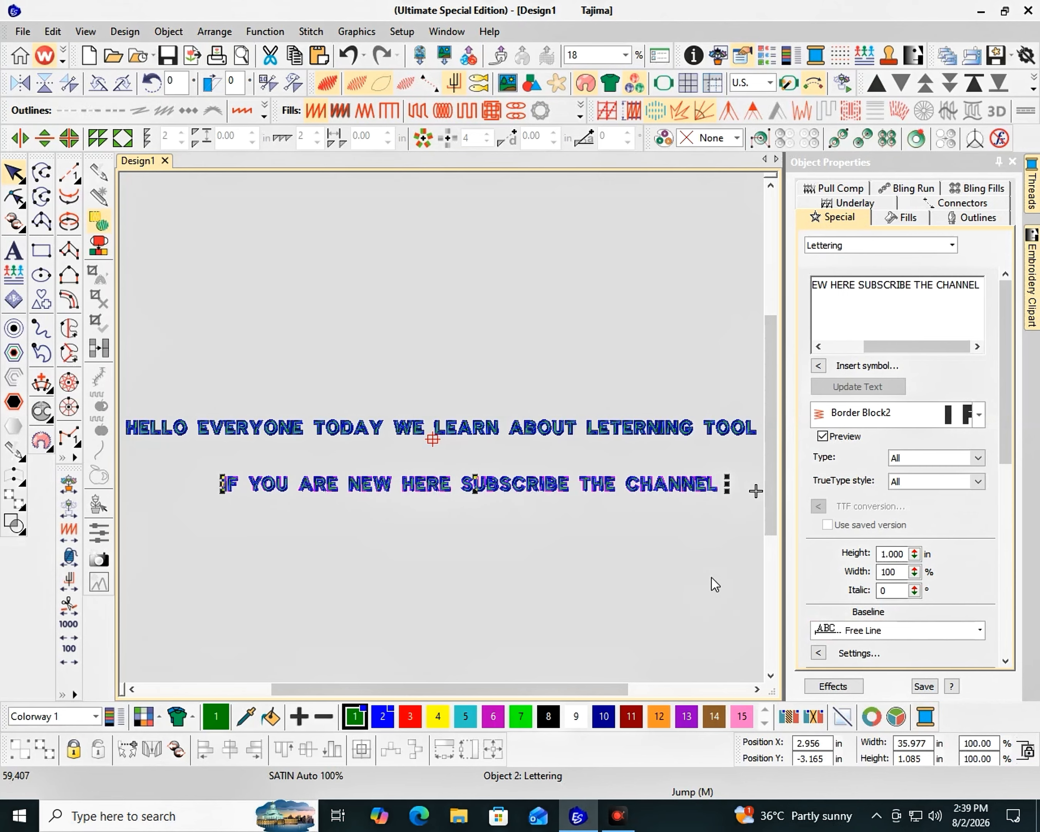
click(561, 433)
key(ctrl+Up)
key(ctrl+Up)
key(ctrl+Up)
key(ctrl+Up)
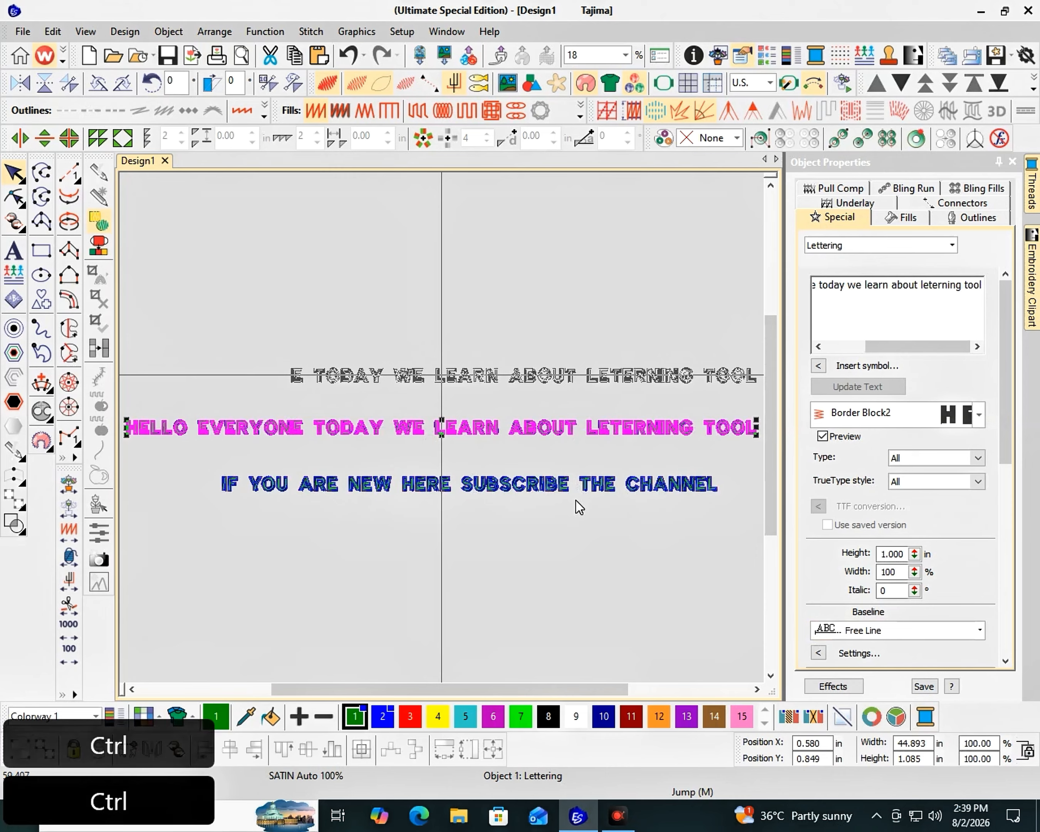
Move the "IF YOU ARE NEW HERE" lettering straight down to leave a wide gap below the first line
click(532, 491)
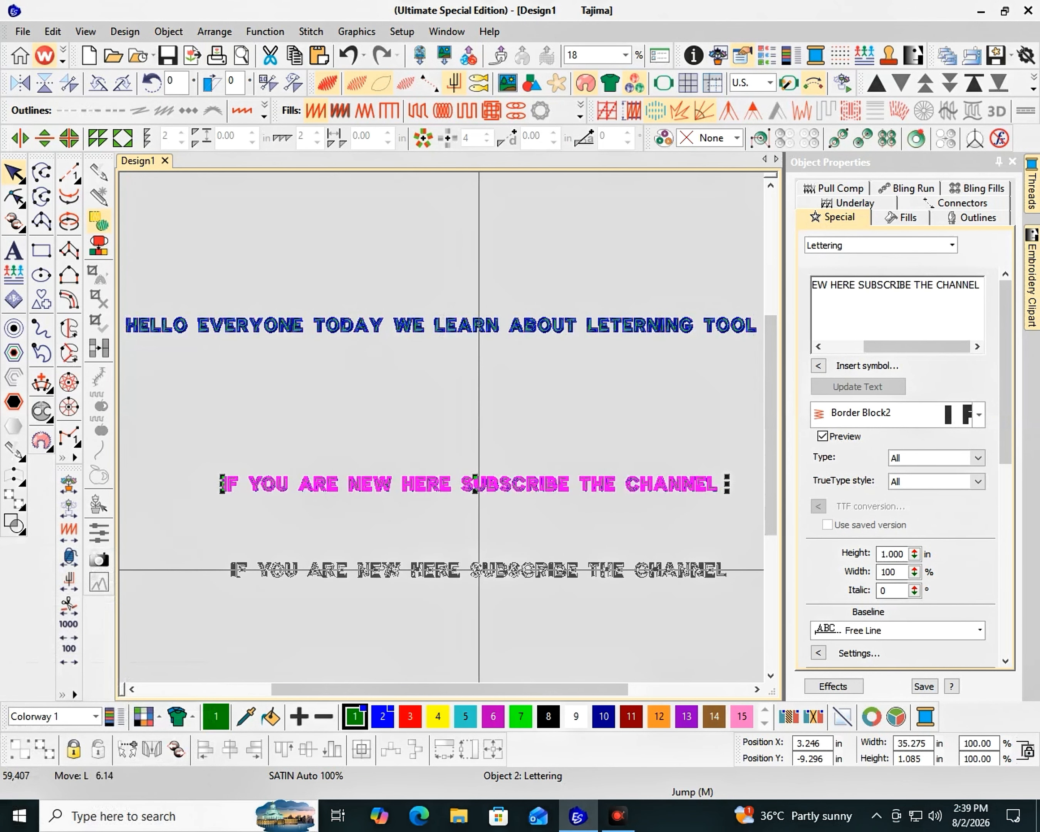
key(ctrl+Down)
key(ctrl+Down)
key(ctrl+Down)
key(ctrl+Down)
key(ctrl+Down)
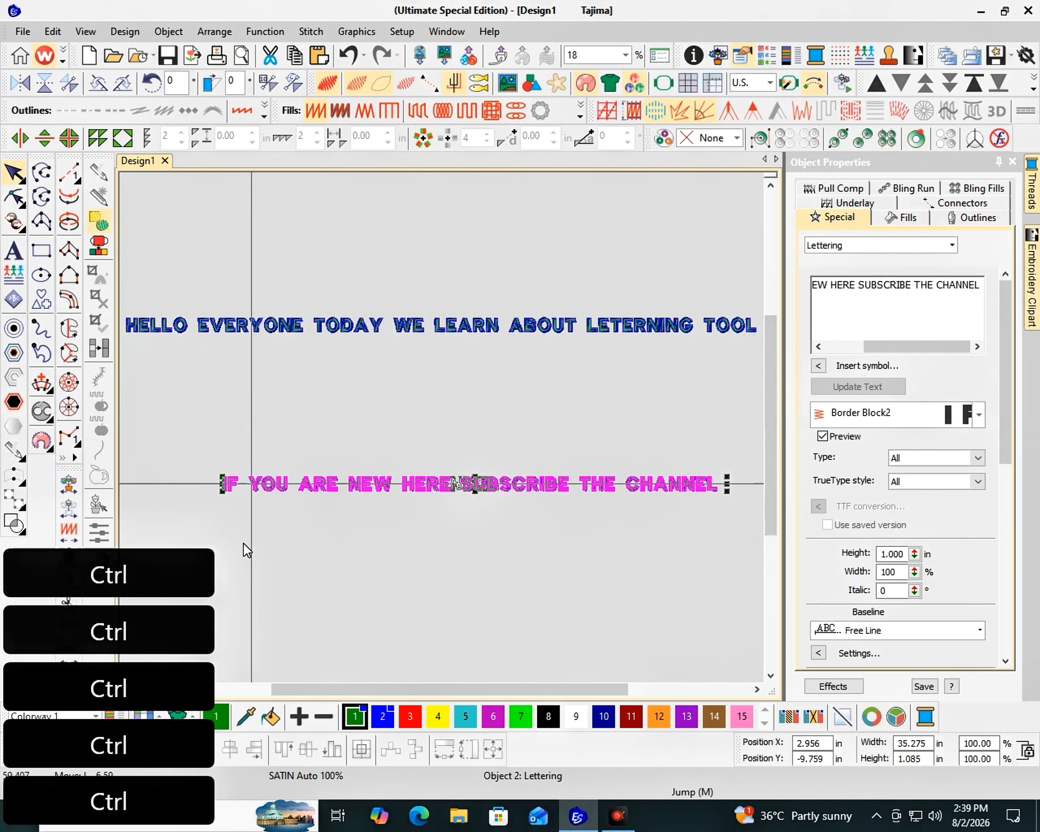
drag(532, 492, 532, 644)
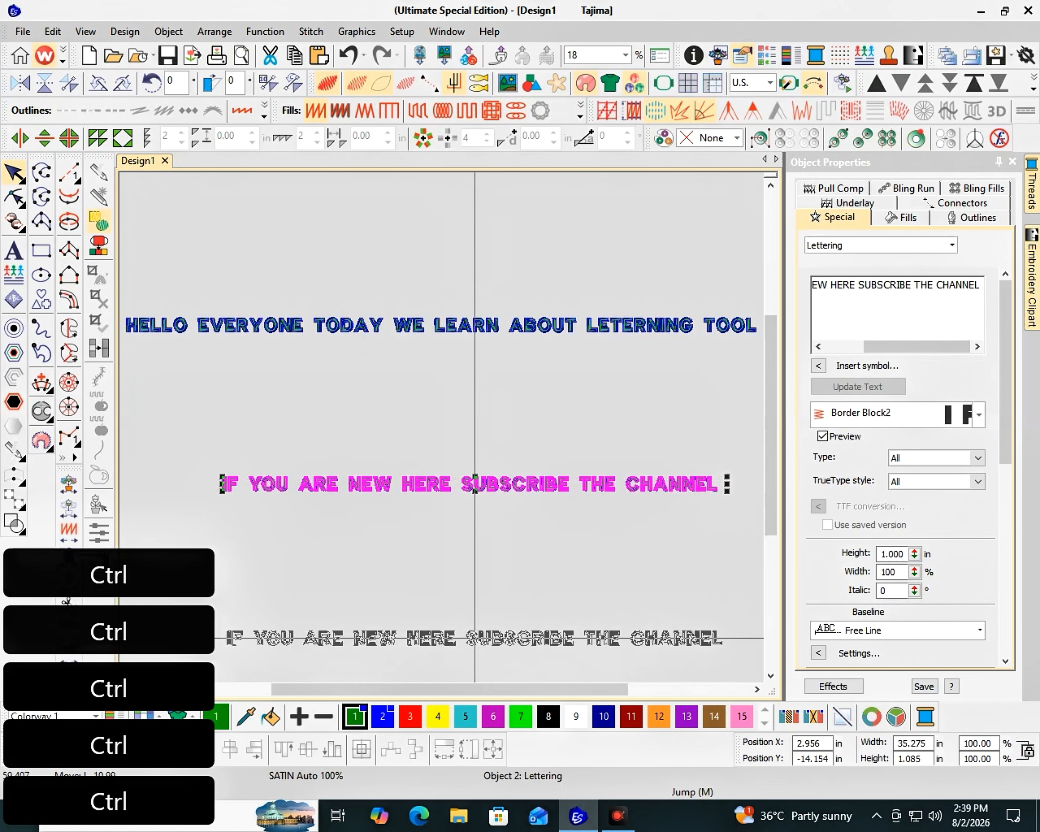
Set the baseline of the "HELLO EVERYONE" lettering to Arc CW
key(F2)
click(439, 273)
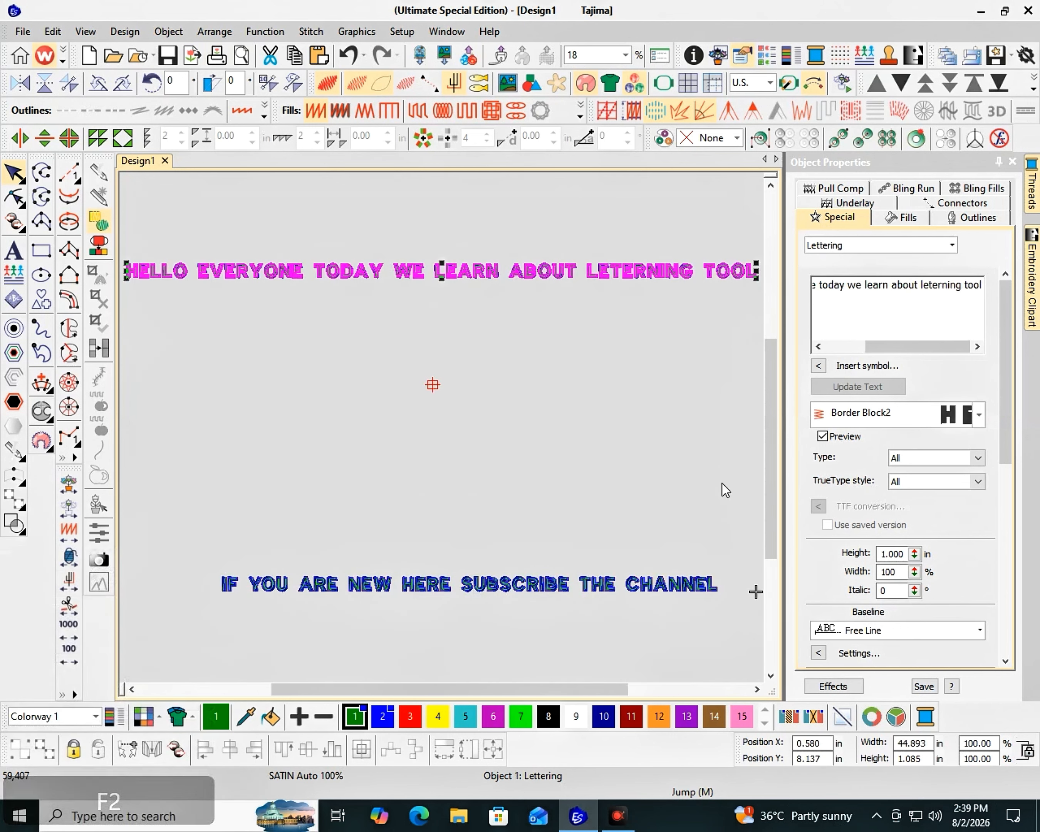
click(901, 633)
click(881, 707)
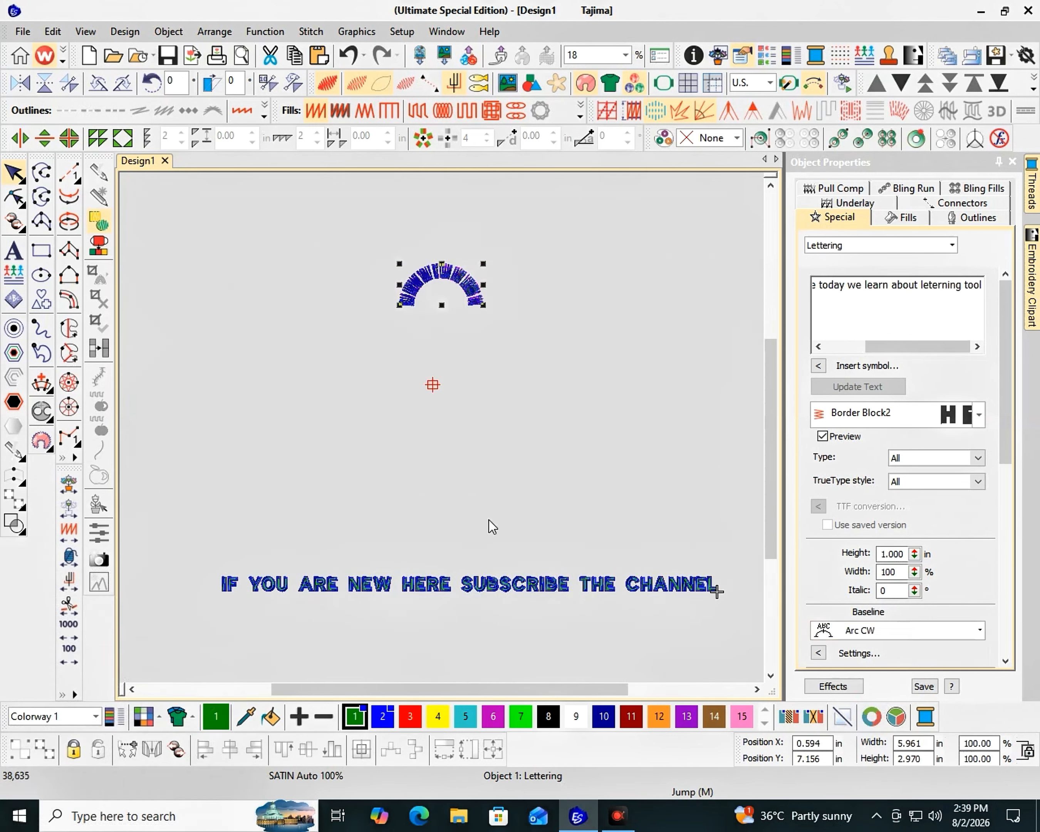
Set the lower lettering's baseline to Arc CCW and move it up beneath the upper arc to complete a ring
click(560, 588)
click(901, 630)
click(883, 717)
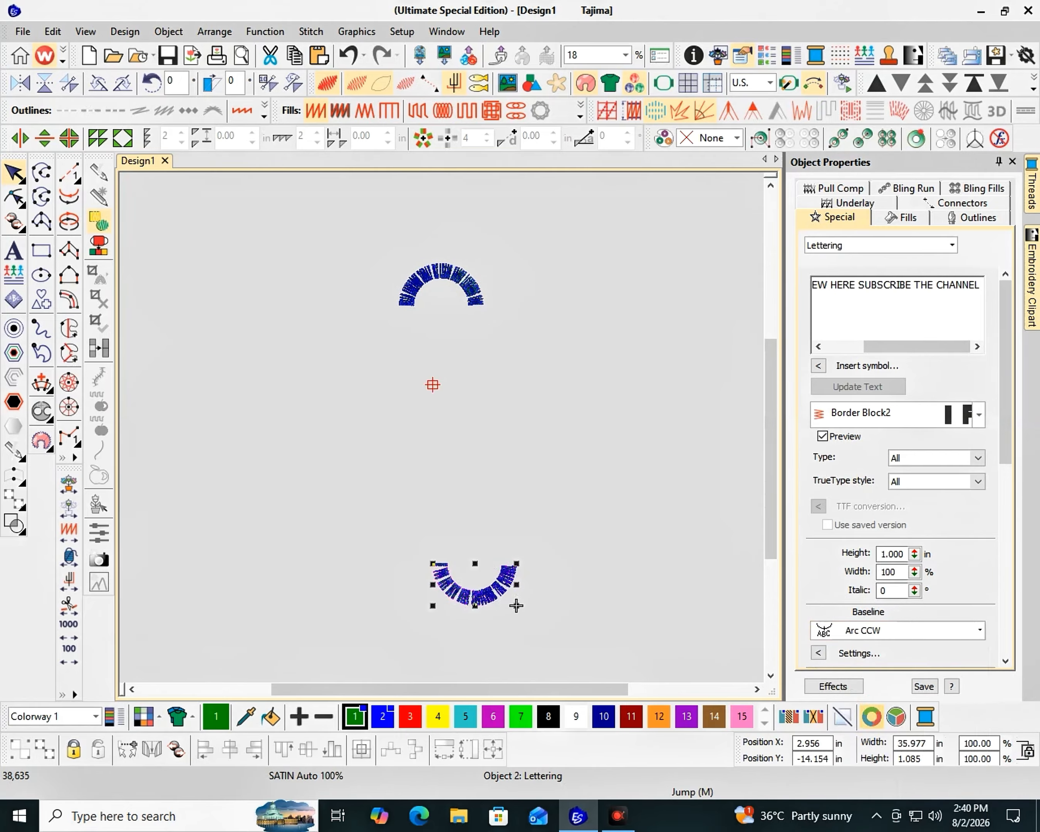
drag(510, 570, 525, 307)
drag(516, 606, 522, 335)
key(F2)
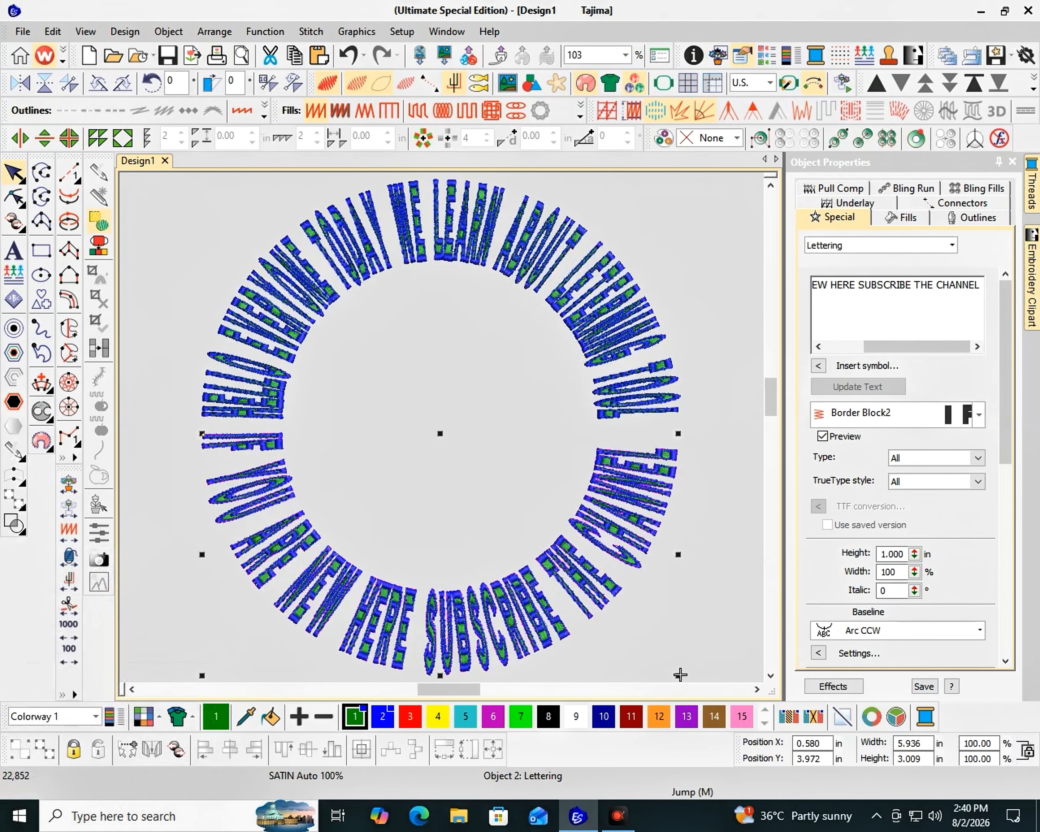
Try the Circle CCW, Arc CW and Arc CCW baselines on the "HELLO EVERYONE" lettering and settle on Fixed Line
click(650, 276)
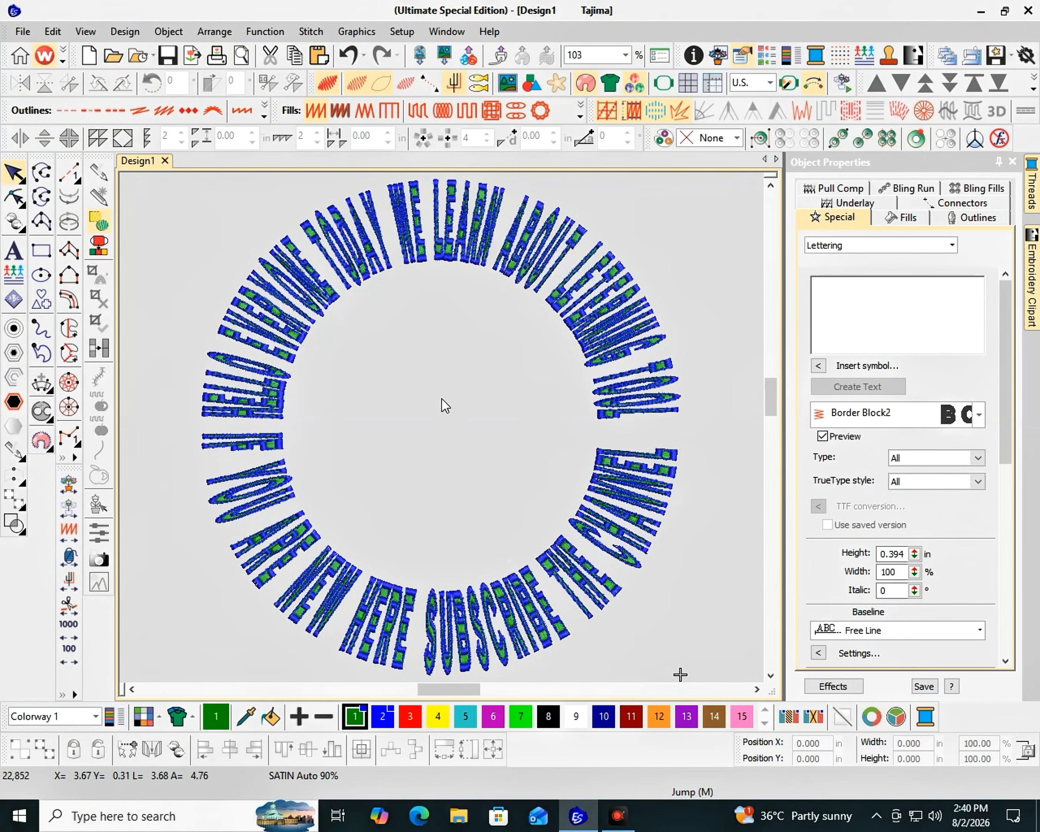
click(629, 292)
scroll(877, 613, down, 4)
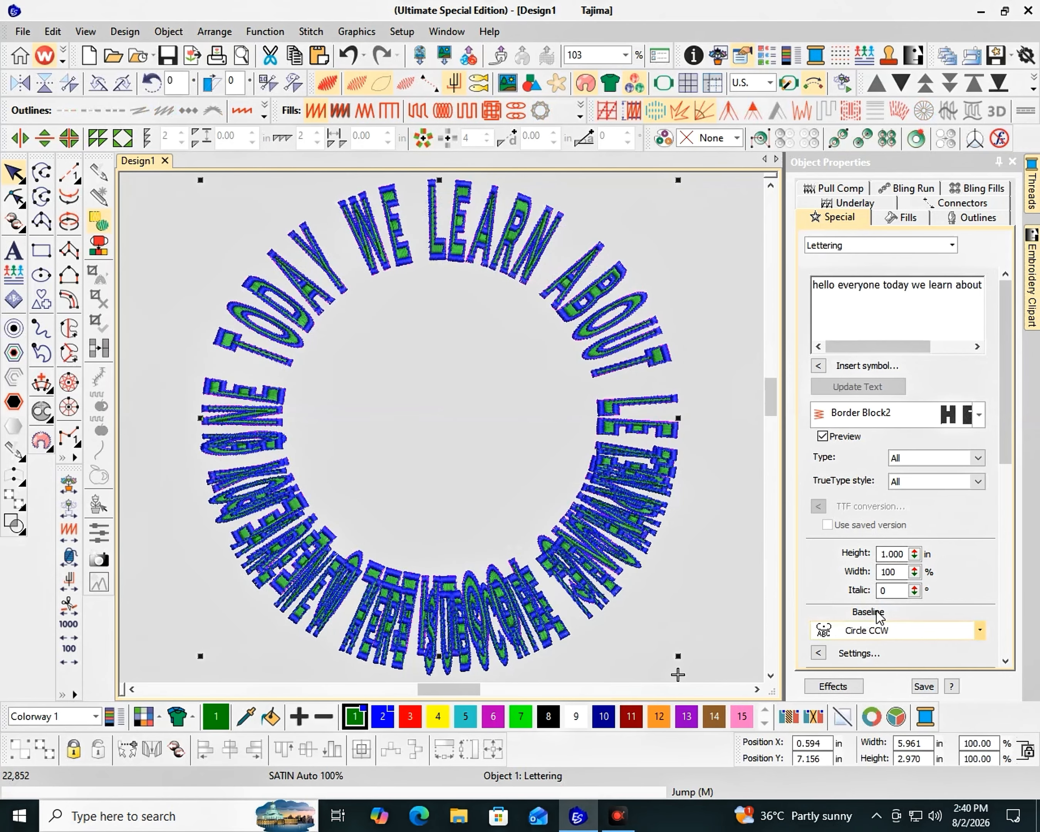
scroll(877, 613, up, 3)
scroll(879, 618, up, 2)
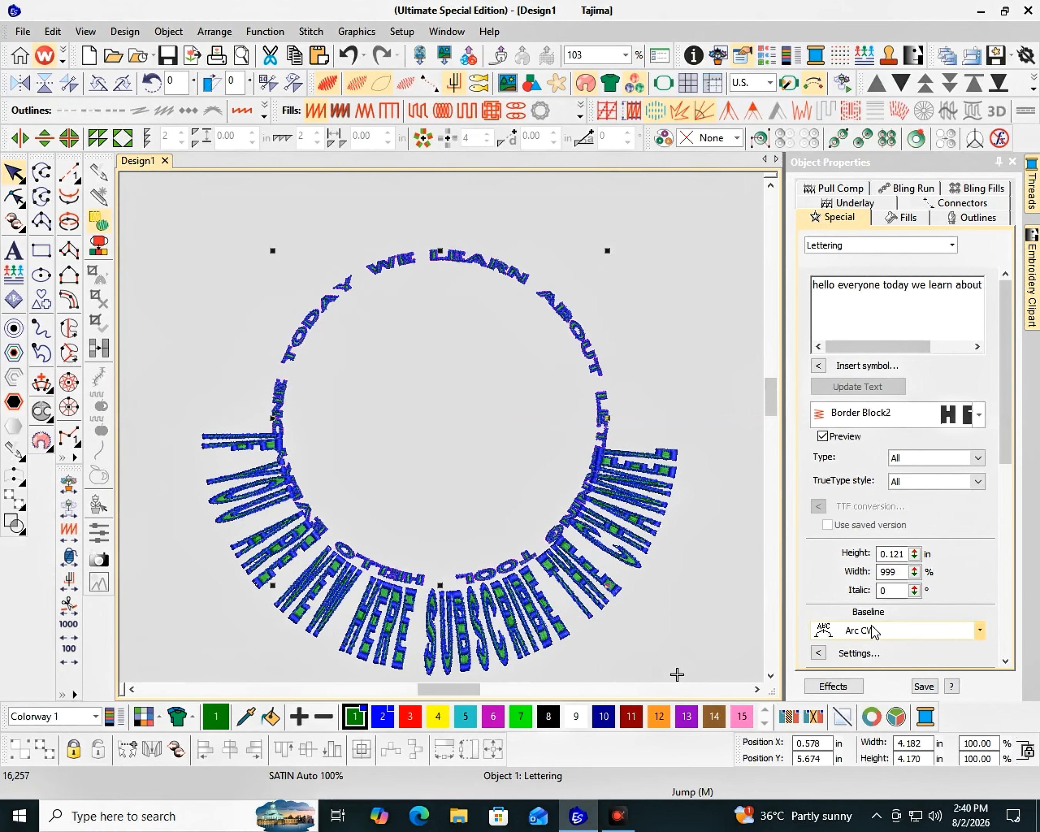
scroll(864, 623, down, 1)
scroll(867, 627, down, 1)
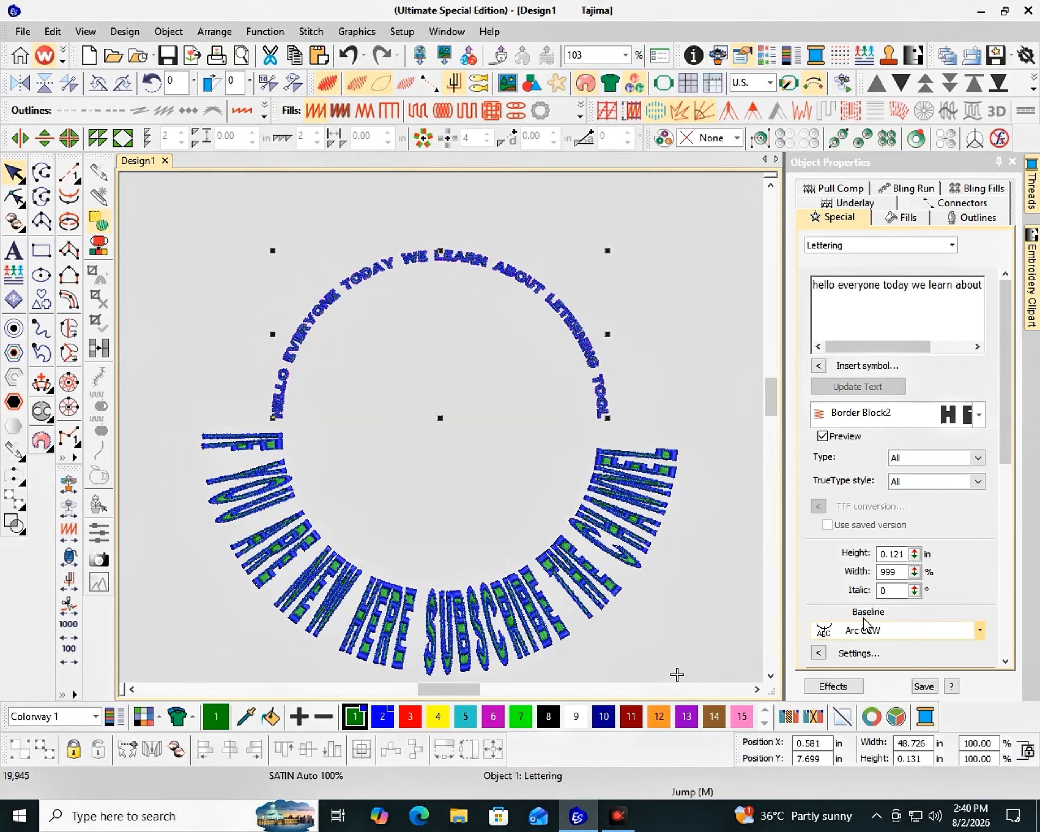
click(869, 629)
click(875, 673)
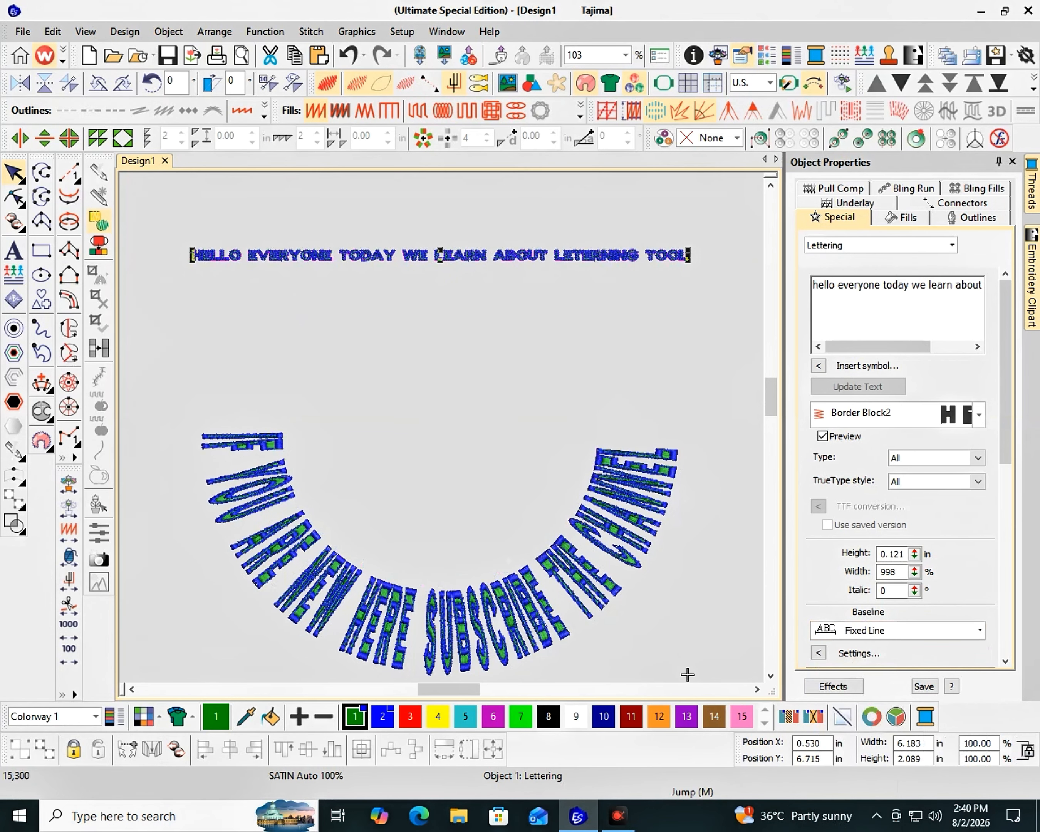
Set the baseline of the "IF YOU ARE NEW HERE" lettering to Circle CCW
click(585, 551)
click(870, 630)
click(837, 441)
click(633, 483)
click(871, 630)
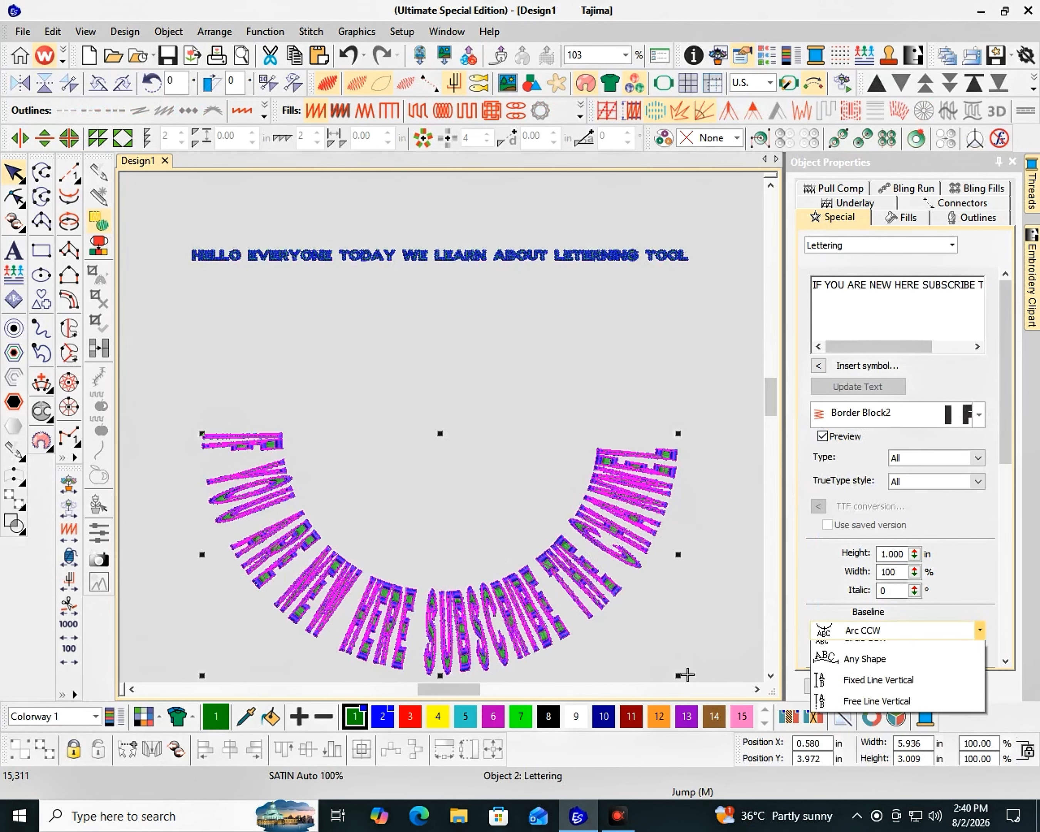
click(861, 758)
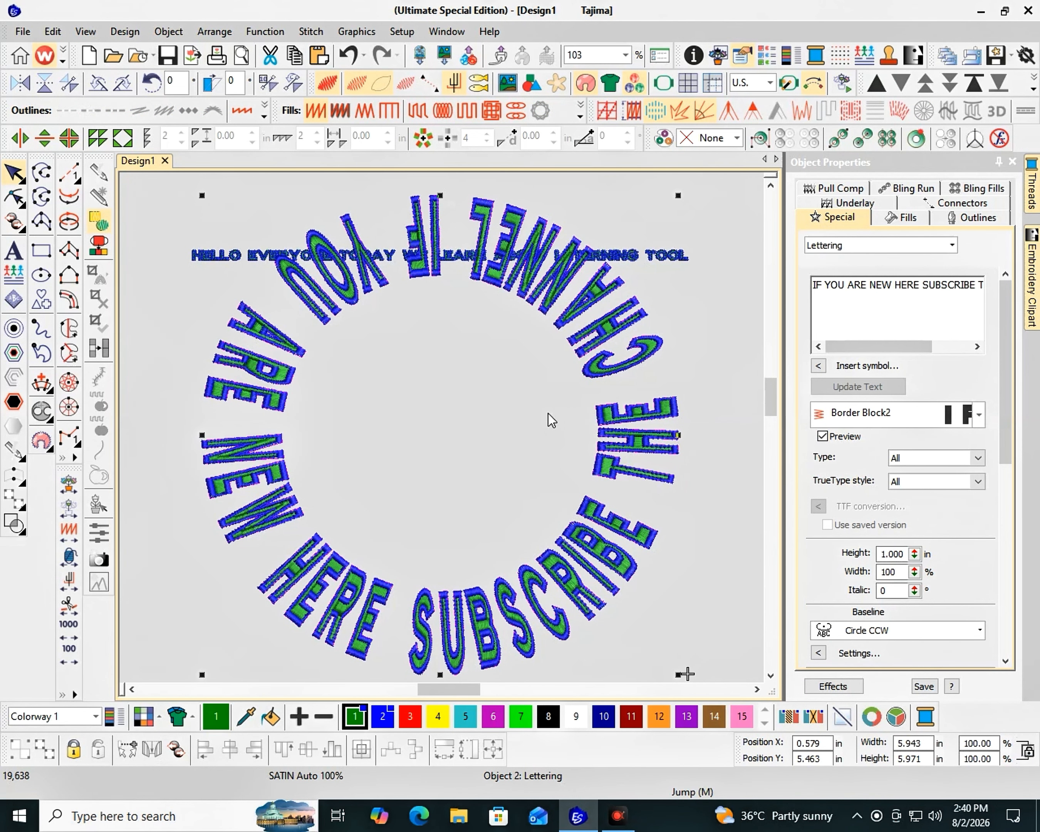
Move the circular lettering directly below the straight "HELLO EVERYONE" line and rotate it a quarter turn counterclockwise
scroll(548, 414, down, 1)
drag(467, 368, 428, 431)
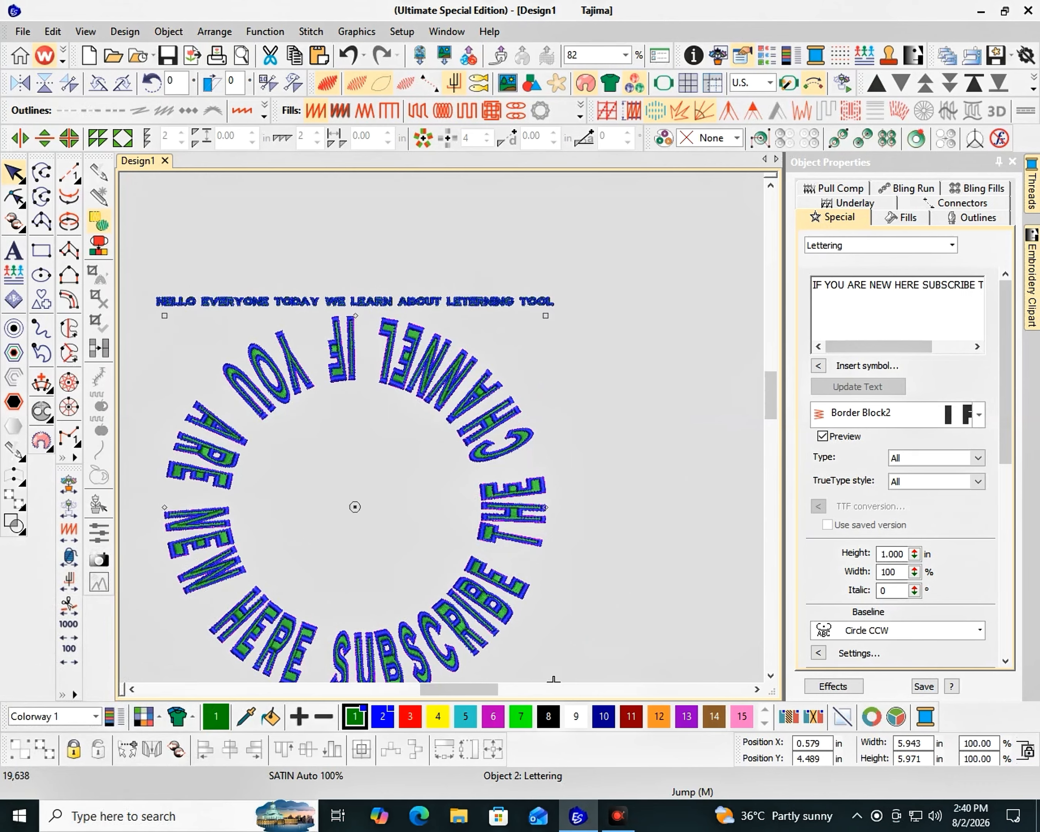
scroll(444, 450, down, 3)
drag(449, 525, 449, 329)
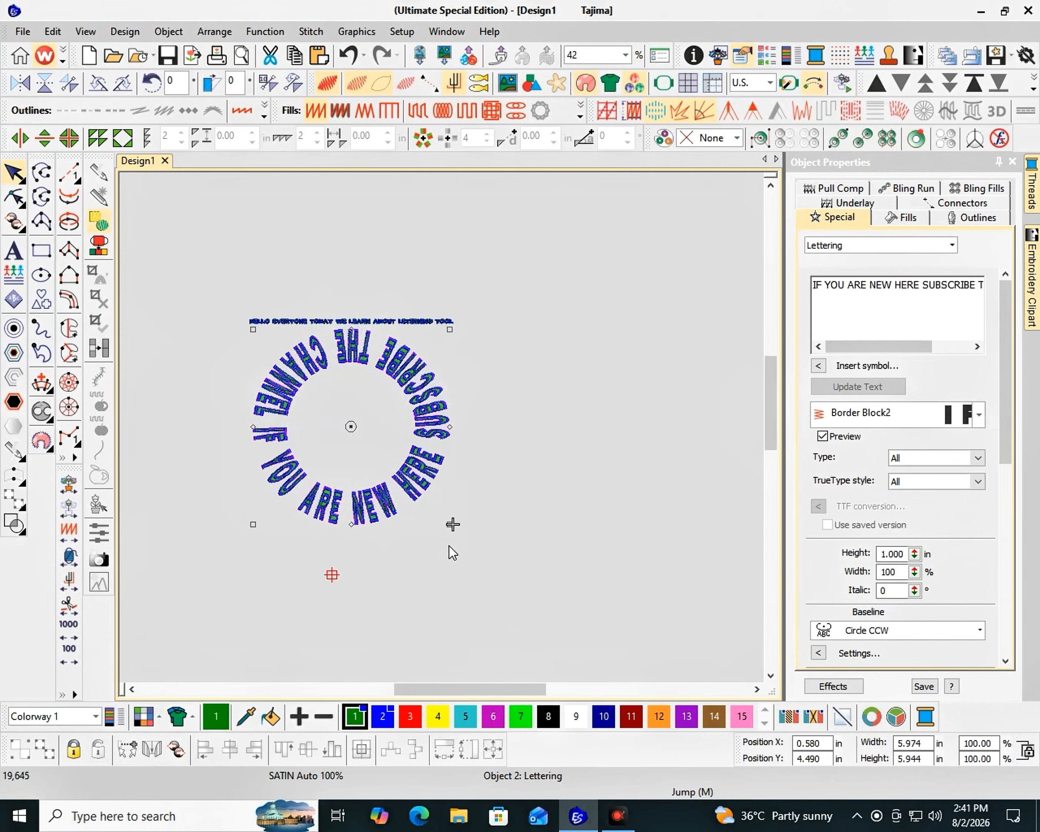
Set the circular lettering's baseline to Any Shape and move the "HELLO EVERYONE" line down to just above it
drag(449, 524, 462, 345)
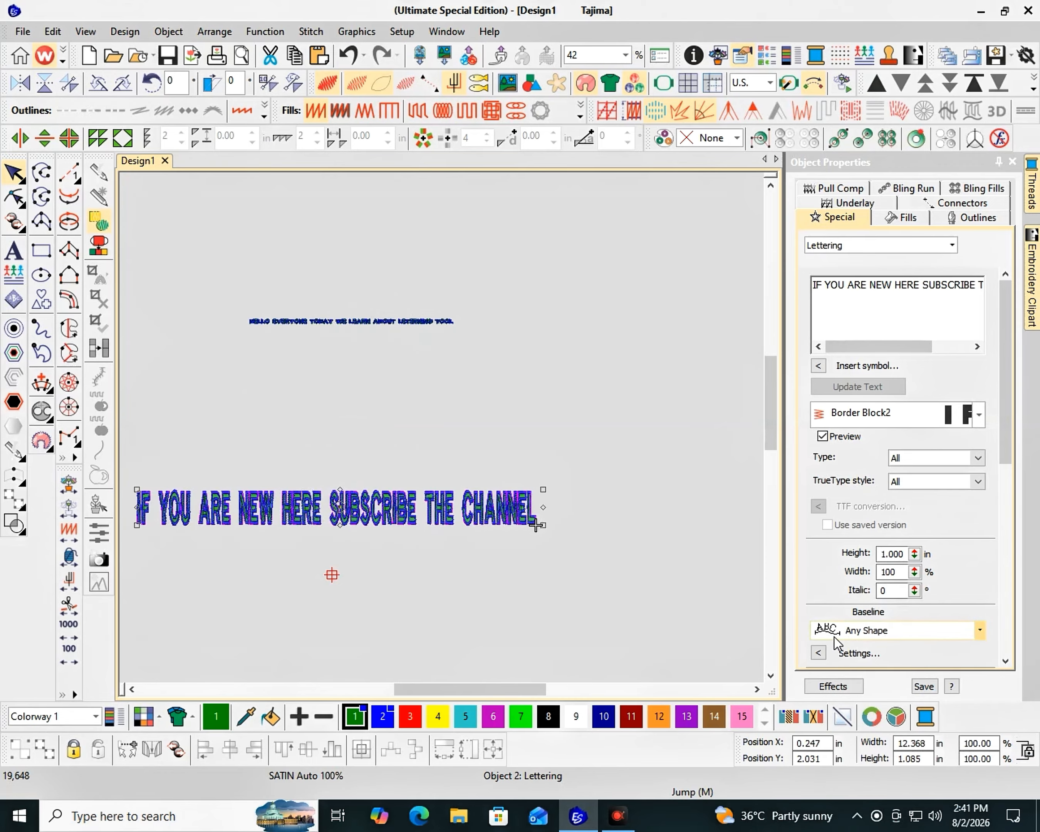
key(F2)
click(435, 275)
drag(457, 271, 457, 454)
click(643, 565)
Set the "HELLO EVERYONE" lettering's height to 1 inch and its width to 100%
click(540, 455)
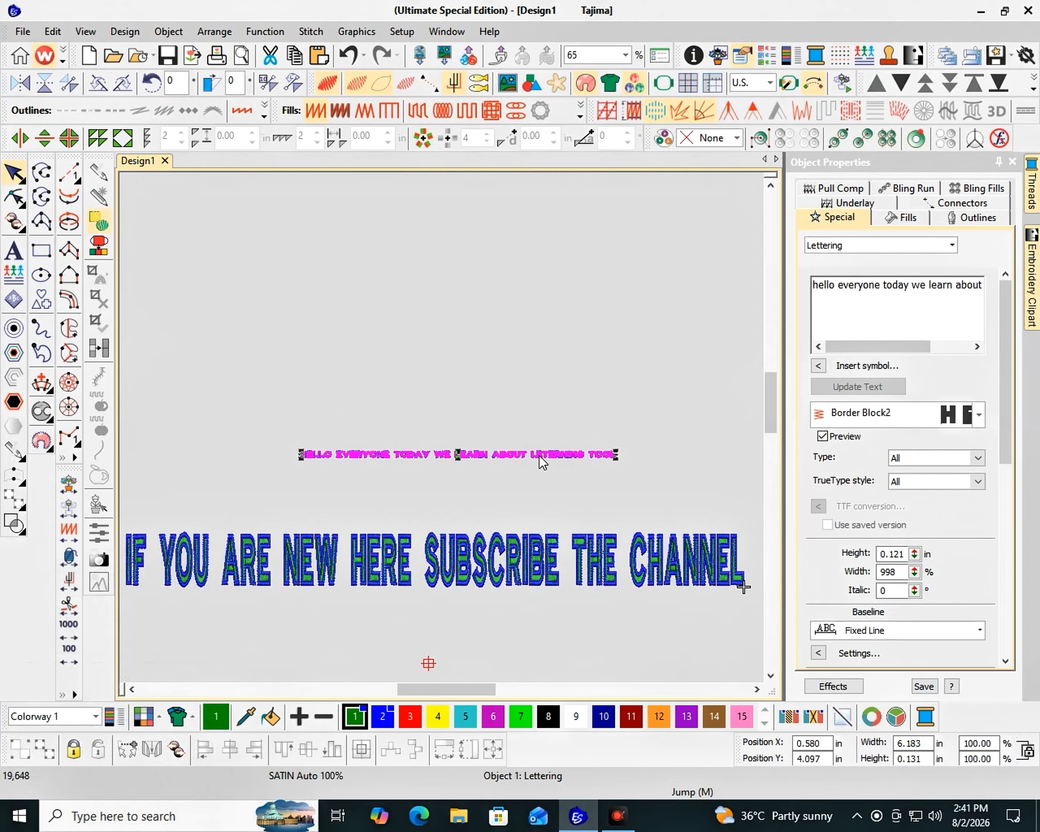
text(1)
key(Return)
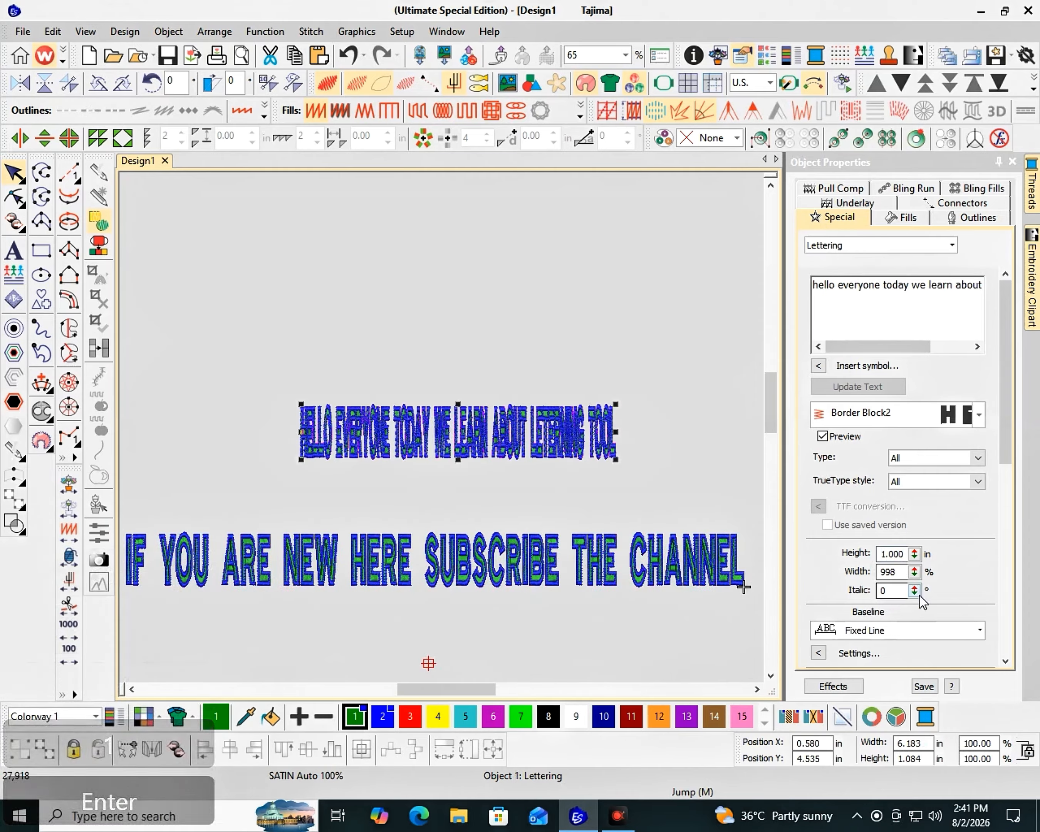
click(546, 536)
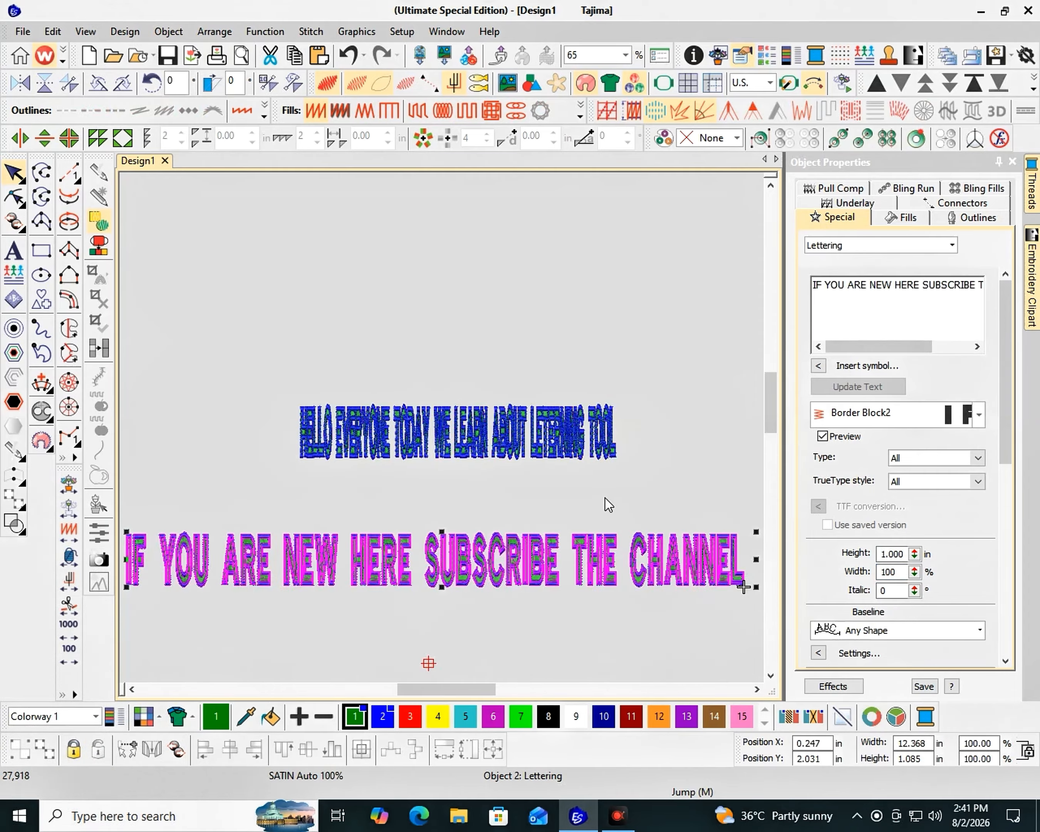
click(603, 453)
text(100)
key(Return)
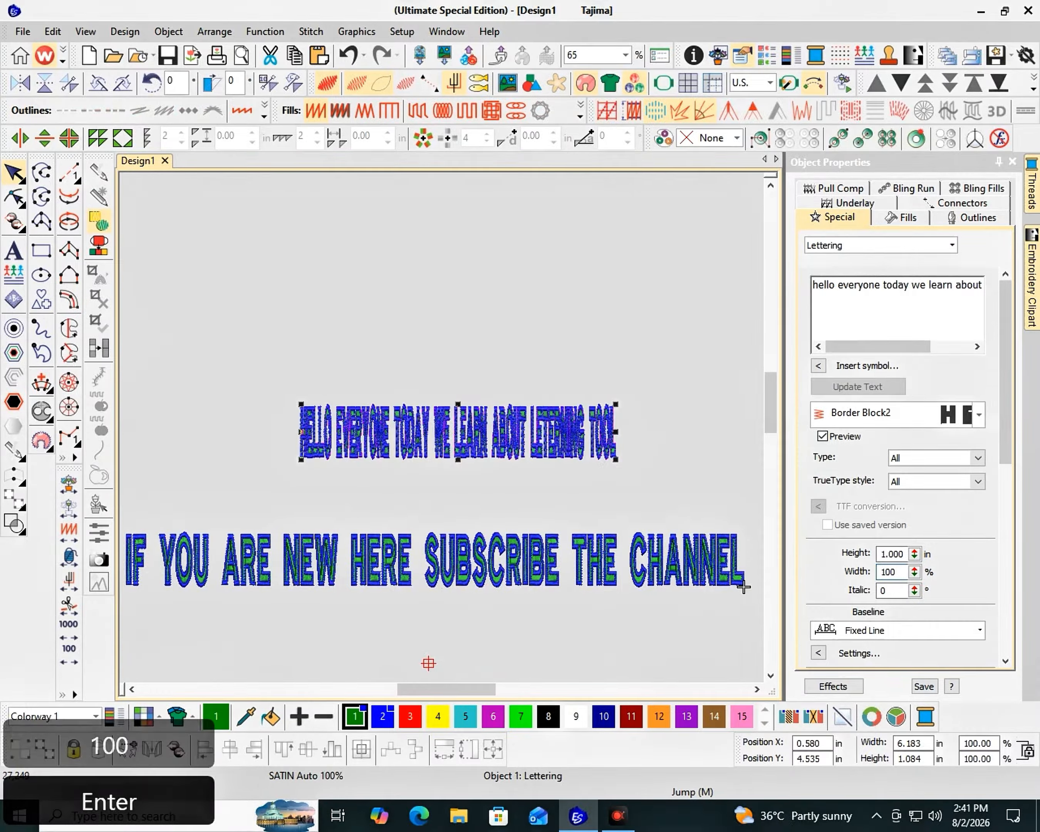
Change the baseline of the "HELLO EVERYONE" lettering to Free Line
scroll(441, 431, up, 2)
click(918, 630)
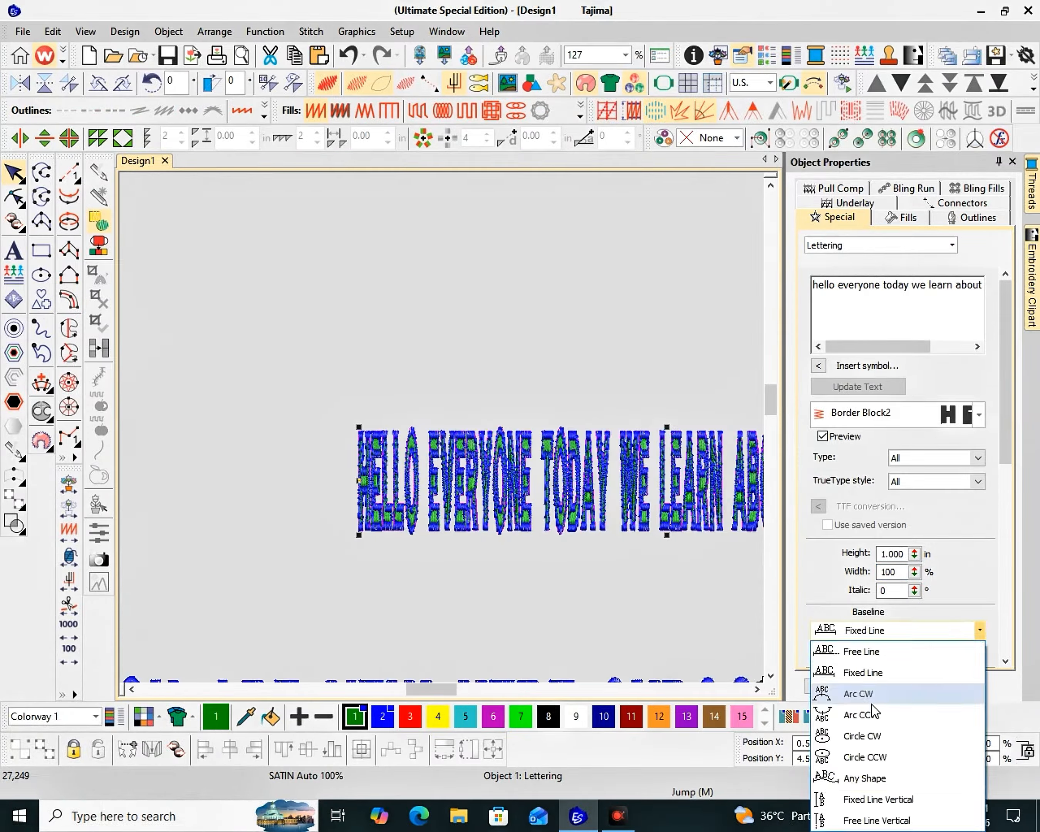
click(862, 652)
key(F2)
Set the second lettering's baseline to Fixed Line Vertical and move it down so that it hangs below the first line
click(499, 446)
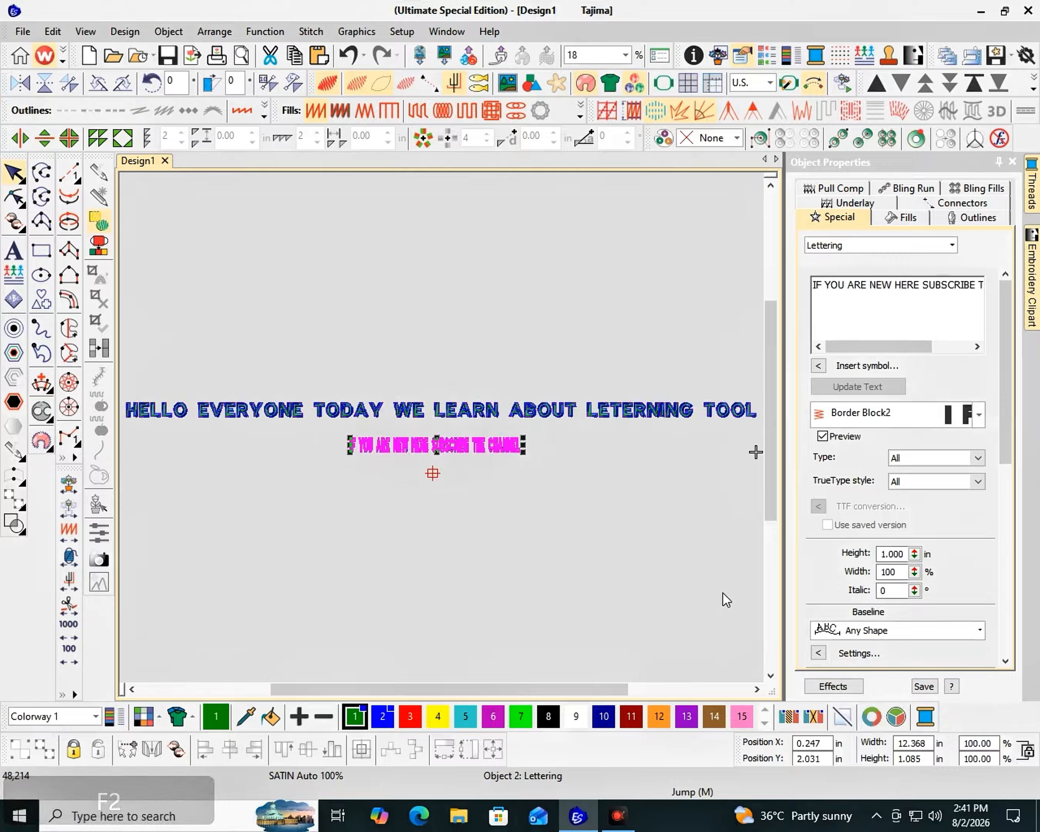
click(917, 631)
click(878, 799)
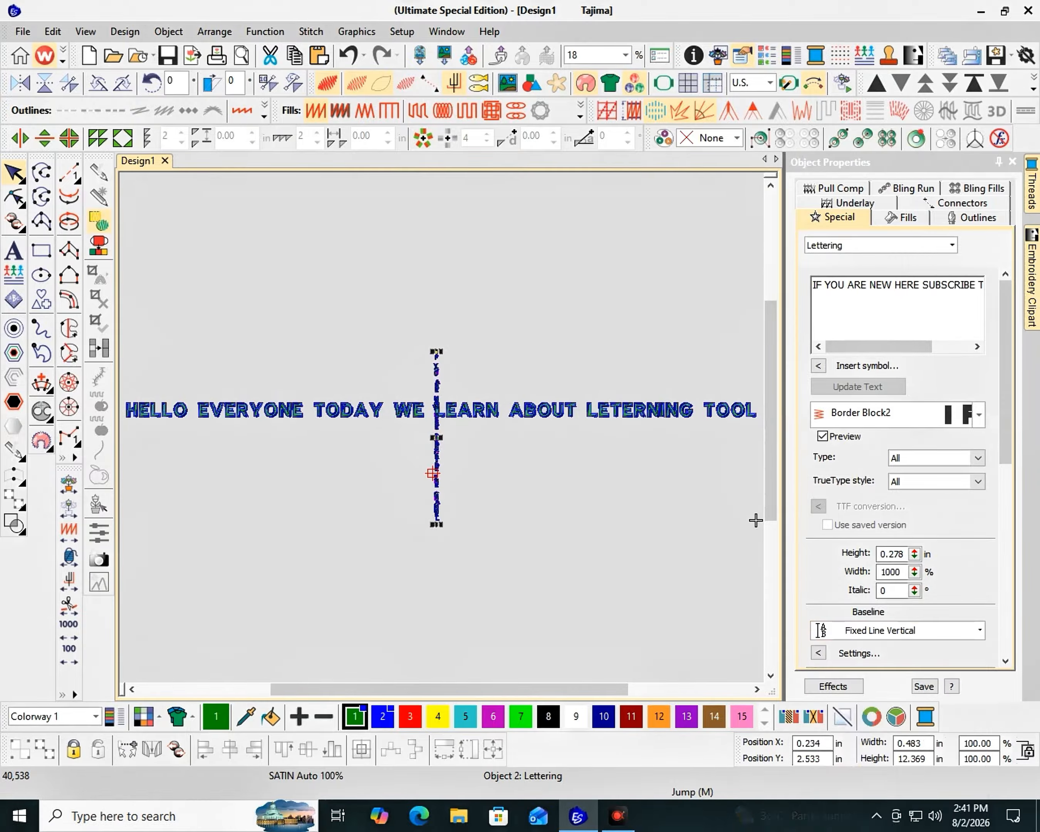
key(F2)
drag(436, 463, 446, 529)
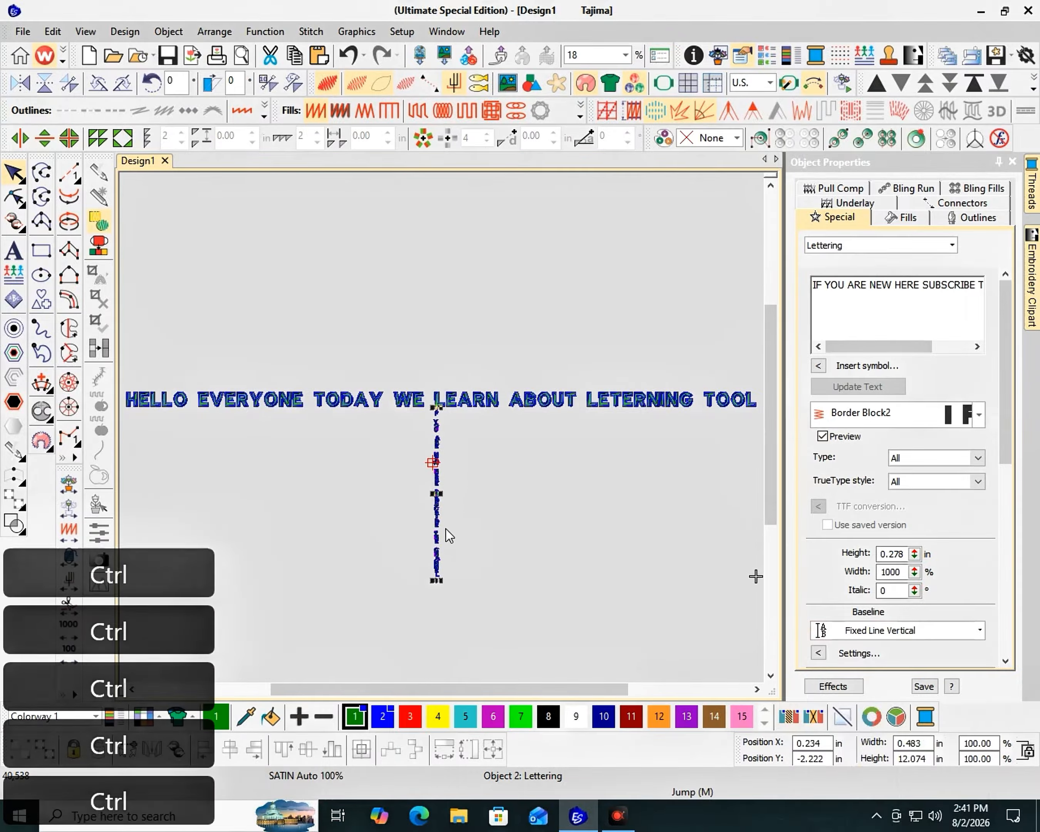
Review the vertical lettering's baseline settings and change its baseline type to Free Line there
scroll(446, 529, up, 5)
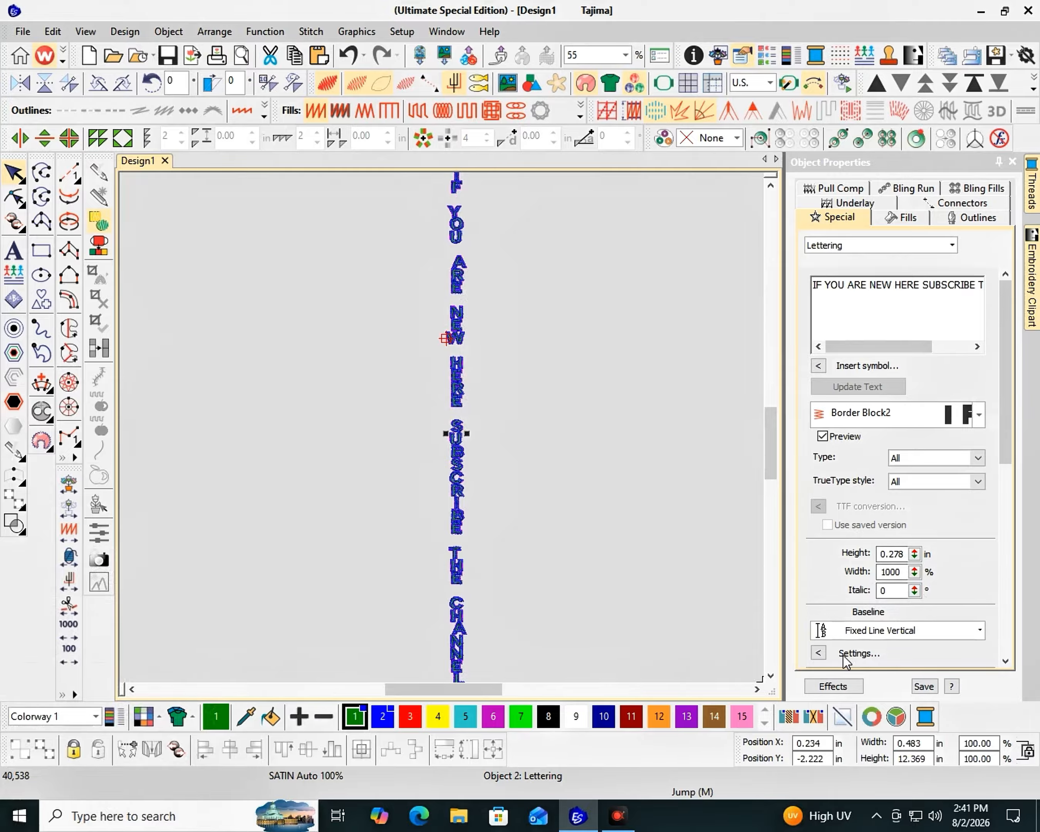
click(818, 653)
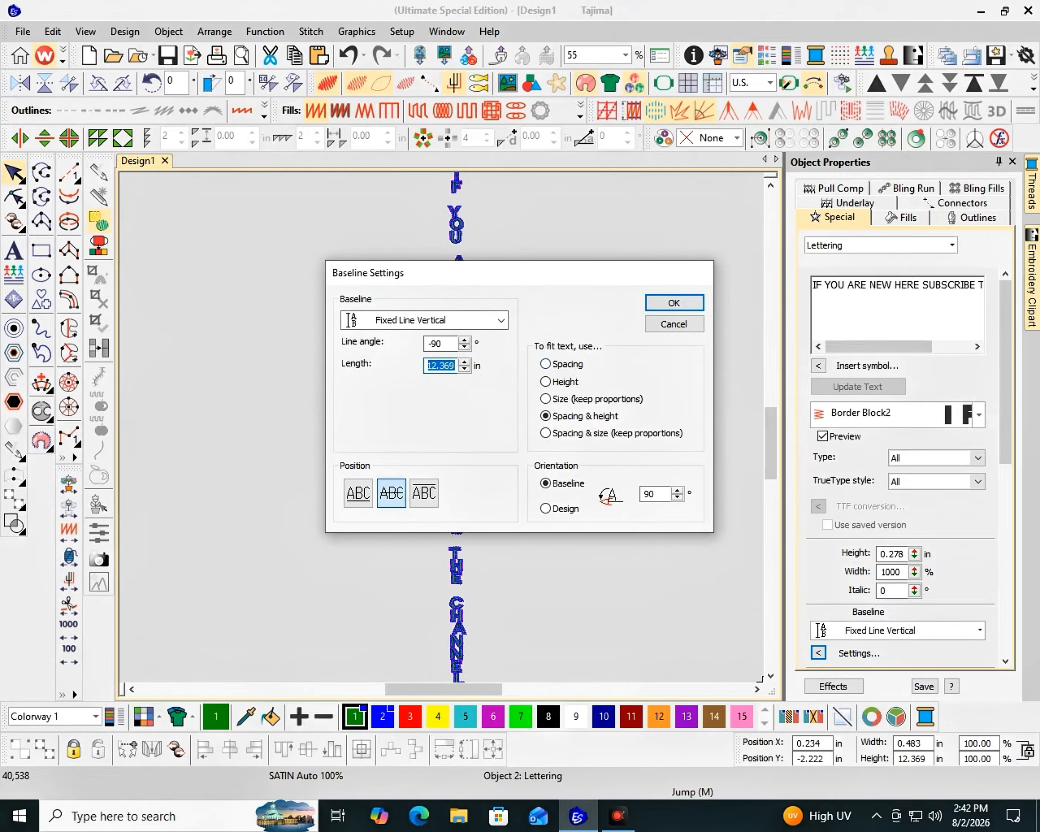
click(672, 306)
click(819, 653)
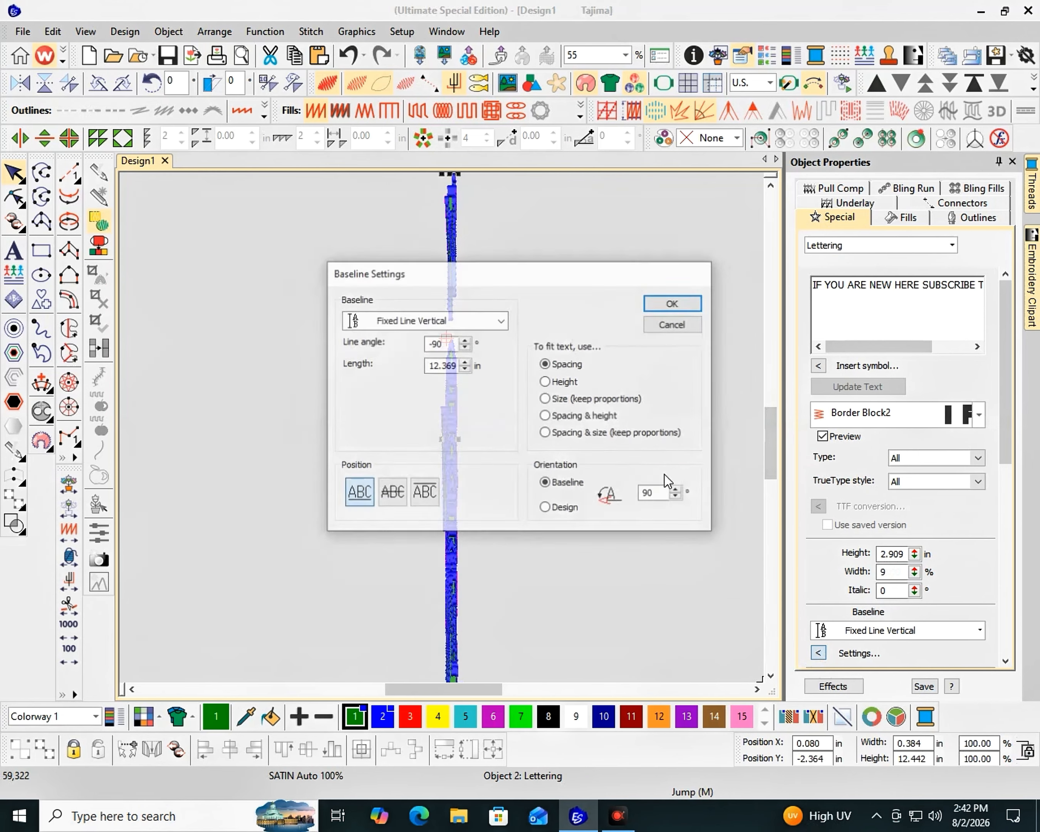
click(430, 317)
scroll(423, 351, up, 1)
scroll(423, 379, up, 1)
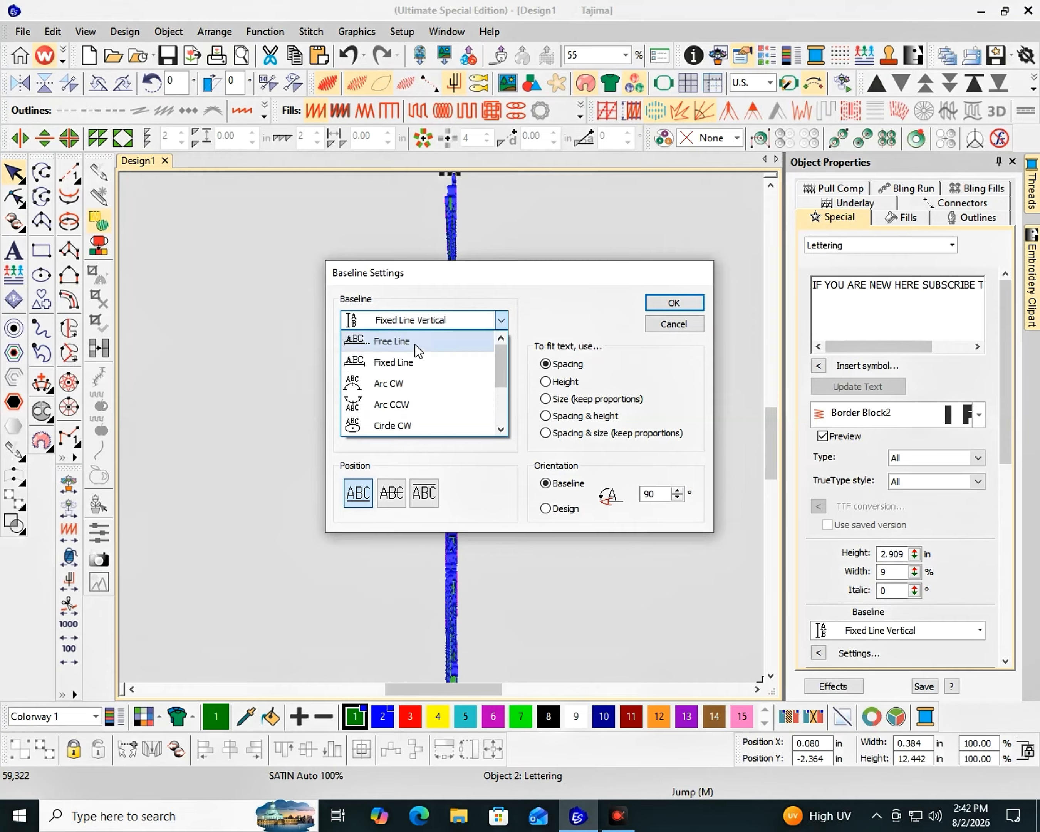
click(416, 341)
click(674, 305)
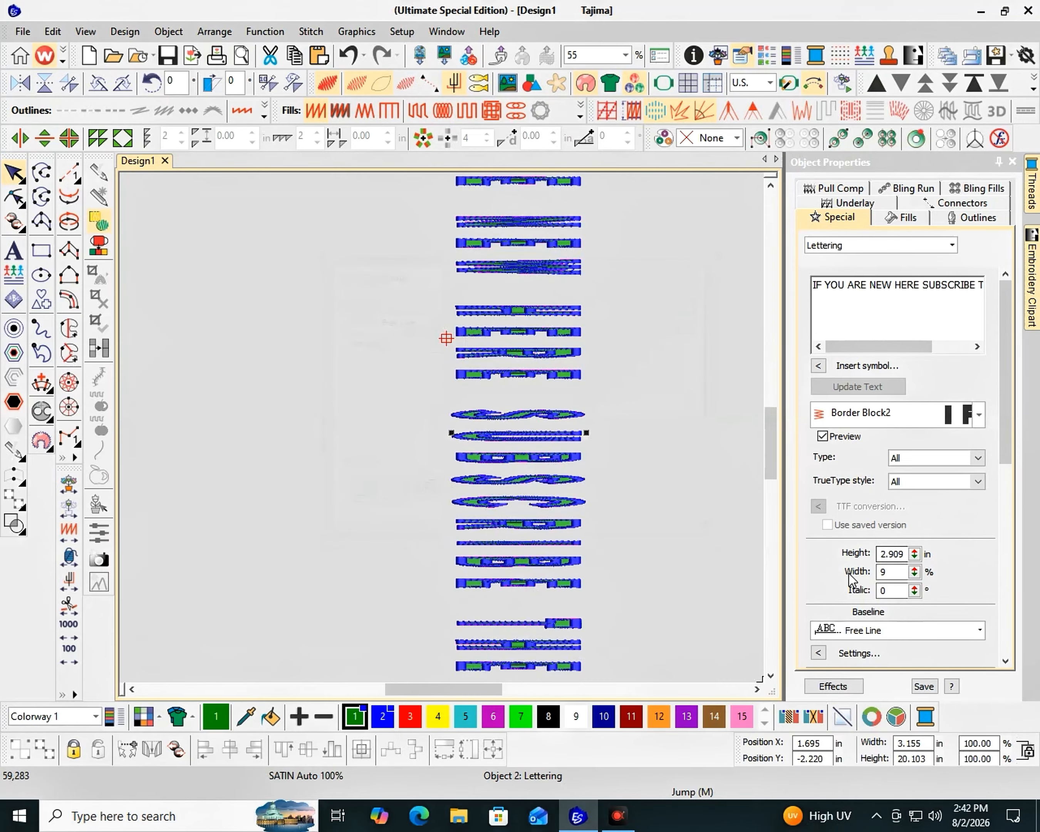
Set the vertical "IF YOU ARE NEW HERE" lettering's height to 1 inch and its width to 100%
right_click(887, 558)
key(1)
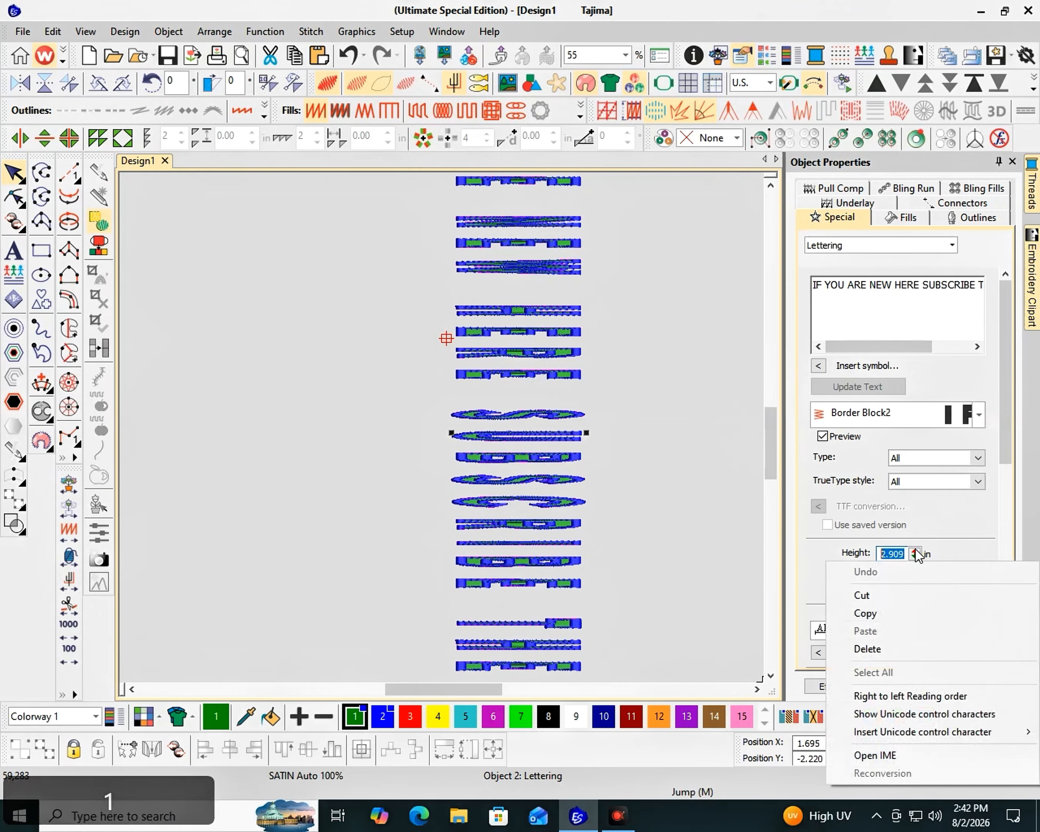
drag(905, 554, 879, 554)
text(1)
key(Tab)
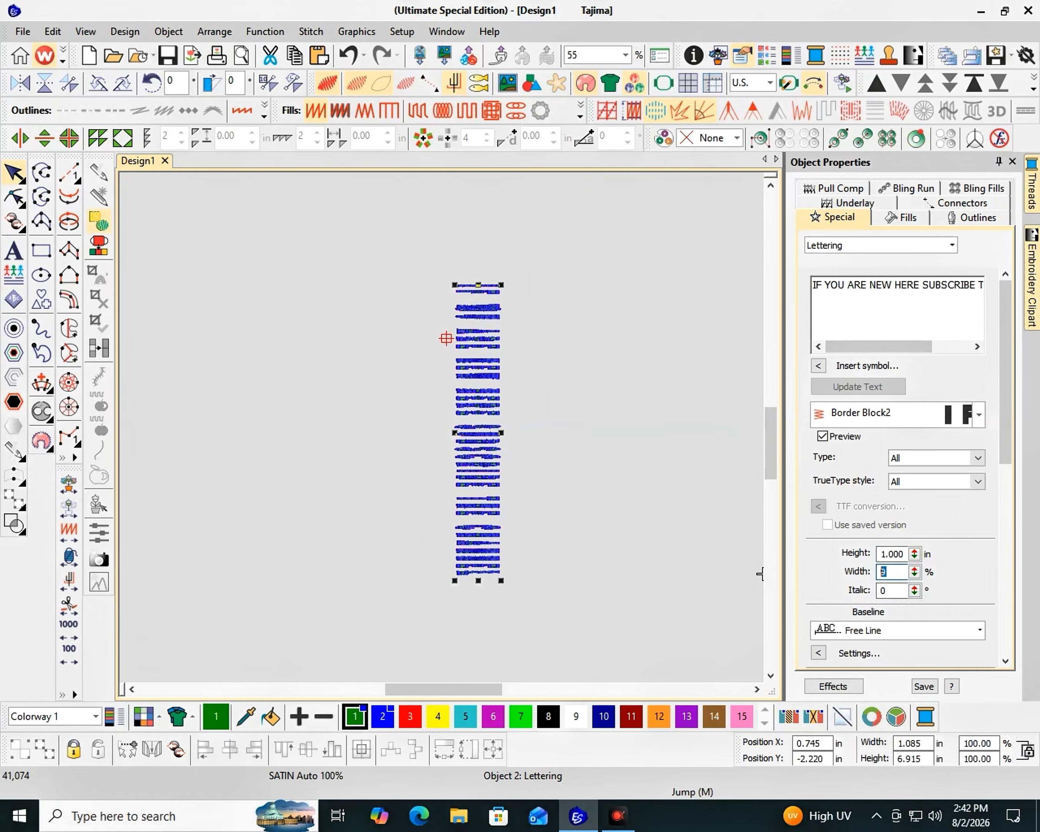
text(100)
key(Return)
key(F2)
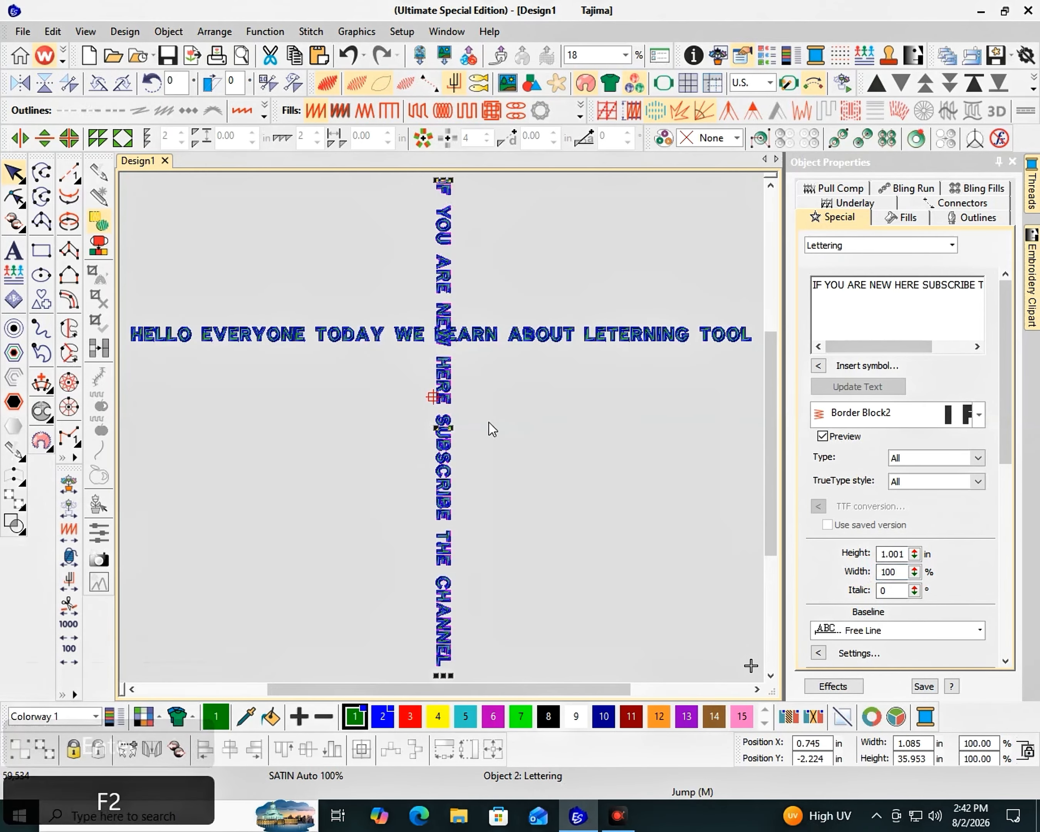
Move the vertical "IF YOU ARE NEW HERE" lettering down below the "HELLO EVERYONE" line and rotate it in 45-degree increments until it is horizontal
ctrl+drag(444, 449, 444, 616)
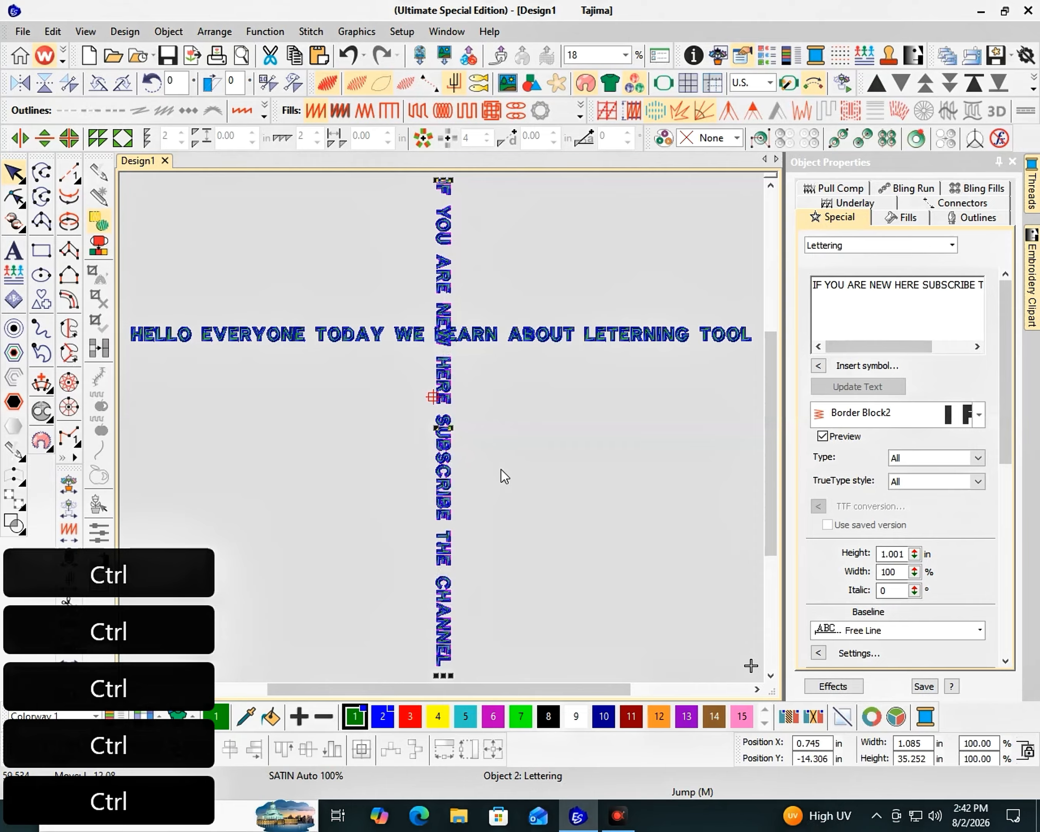
click(97, 82)
click(97, 82)
click(97, 81)
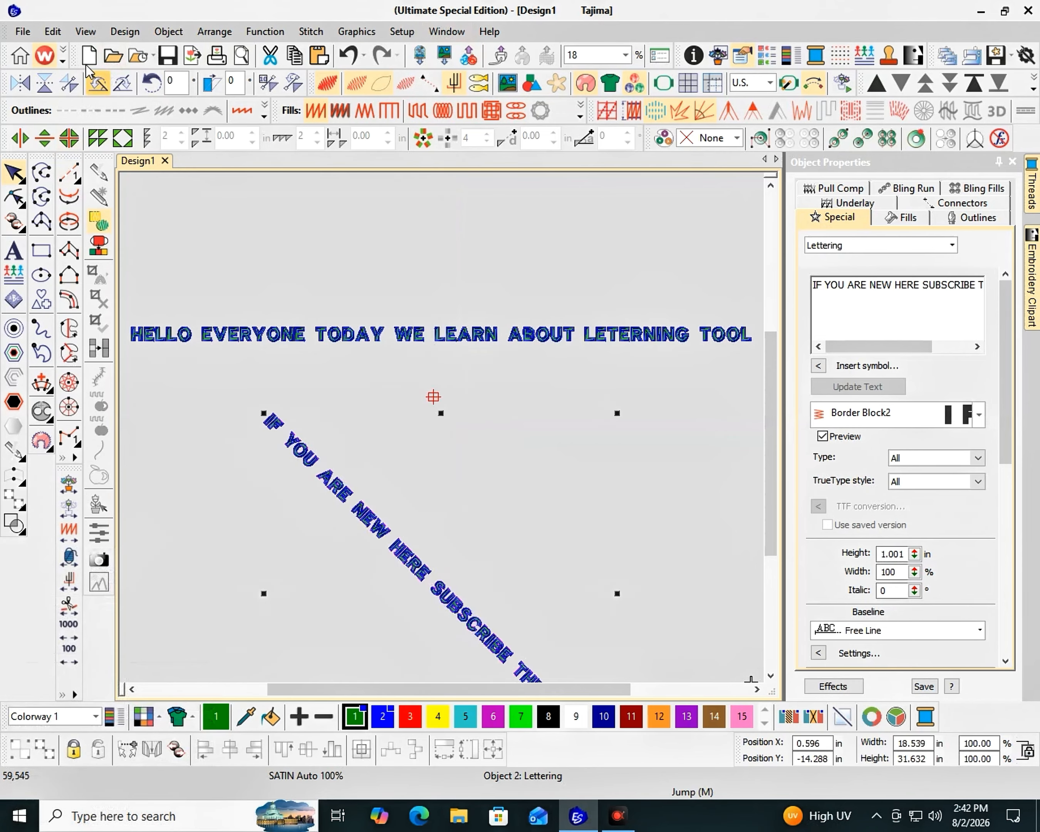
click(97, 82)
click(97, 81)
click(98, 82)
click(97, 81)
click(68, 88)
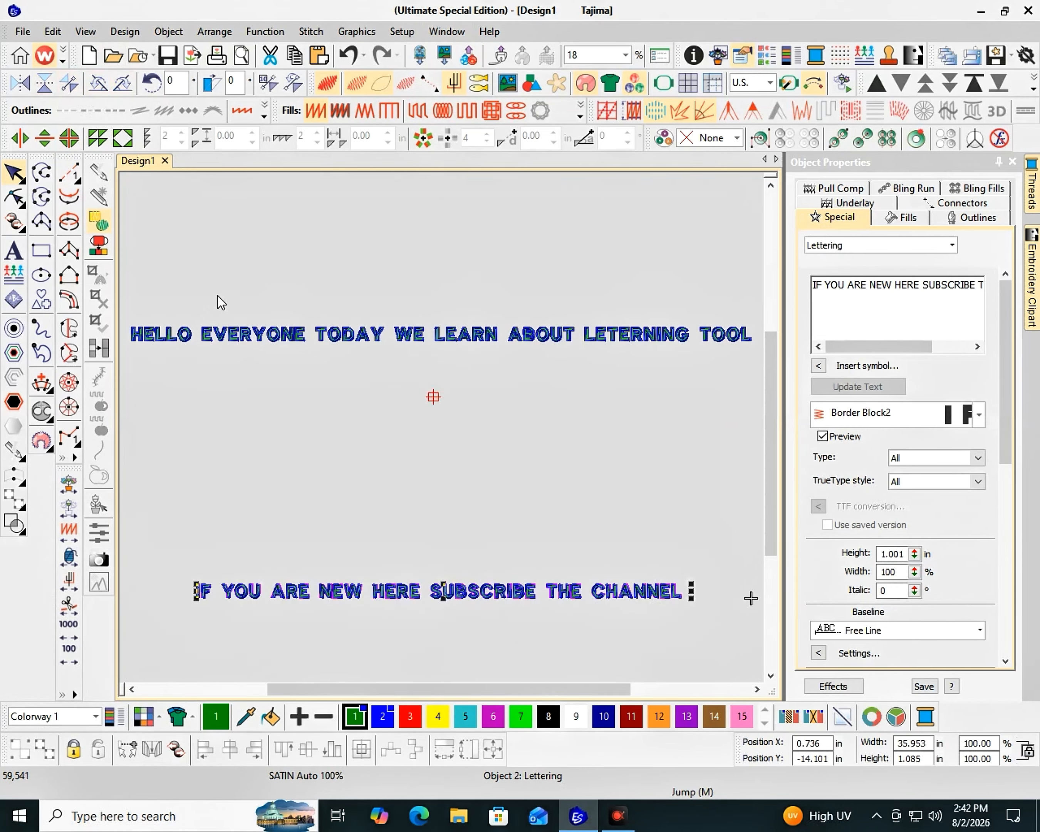
Reshape the "IF YOU ARE NEW HERE" lettering by shifting its baseline start point slightly left, and select the W in "NEW" to show its reshape points
key(h)
scroll(451, 592, up, 1)
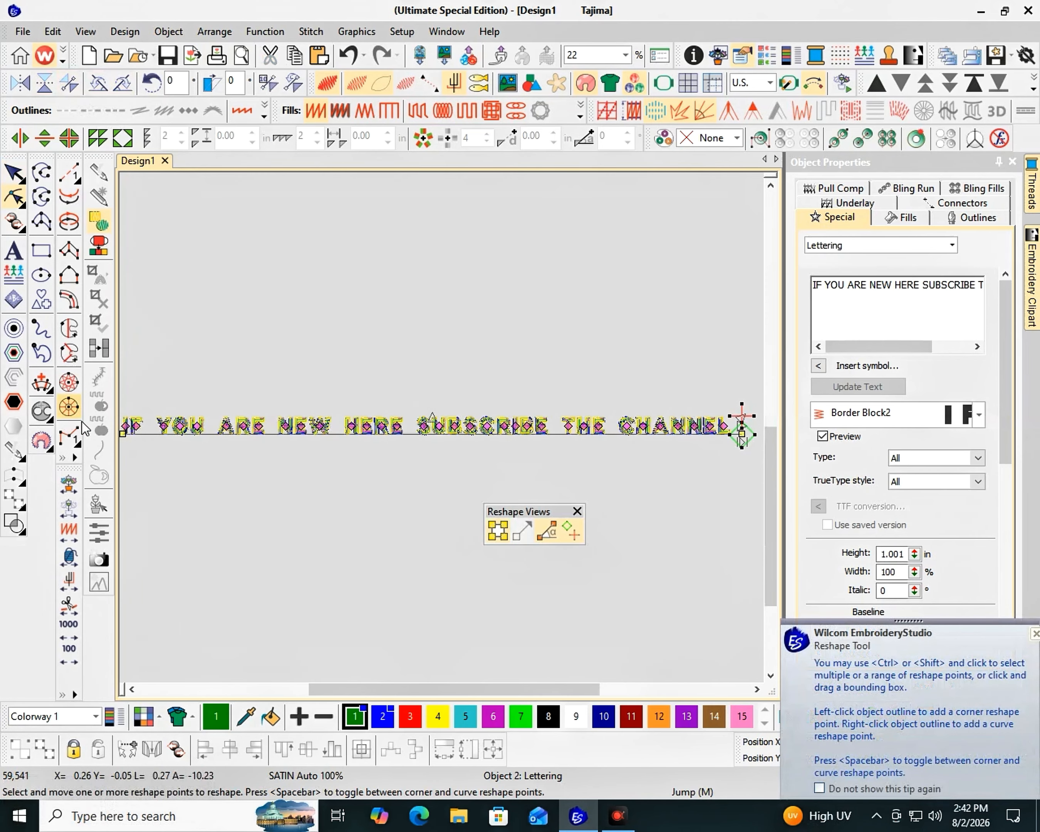
scroll(148, 446, down, 1)
scroll(445, 432, up, 8)
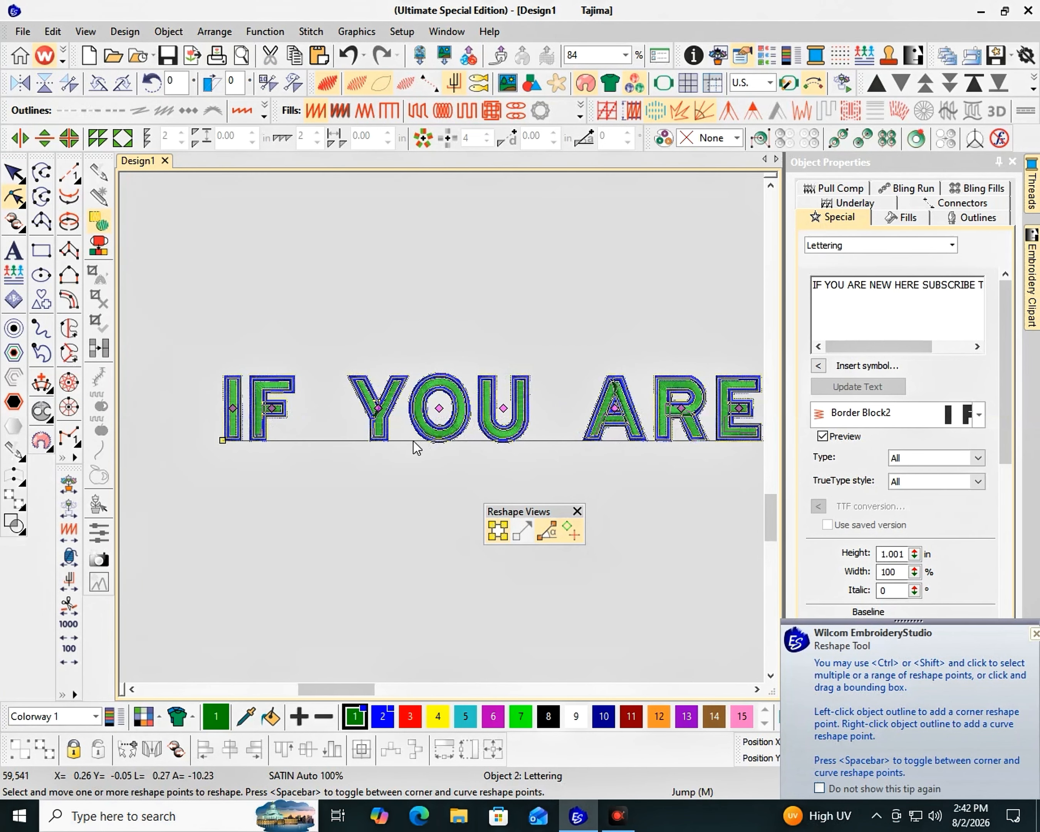
drag(223, 440, 169, 438)
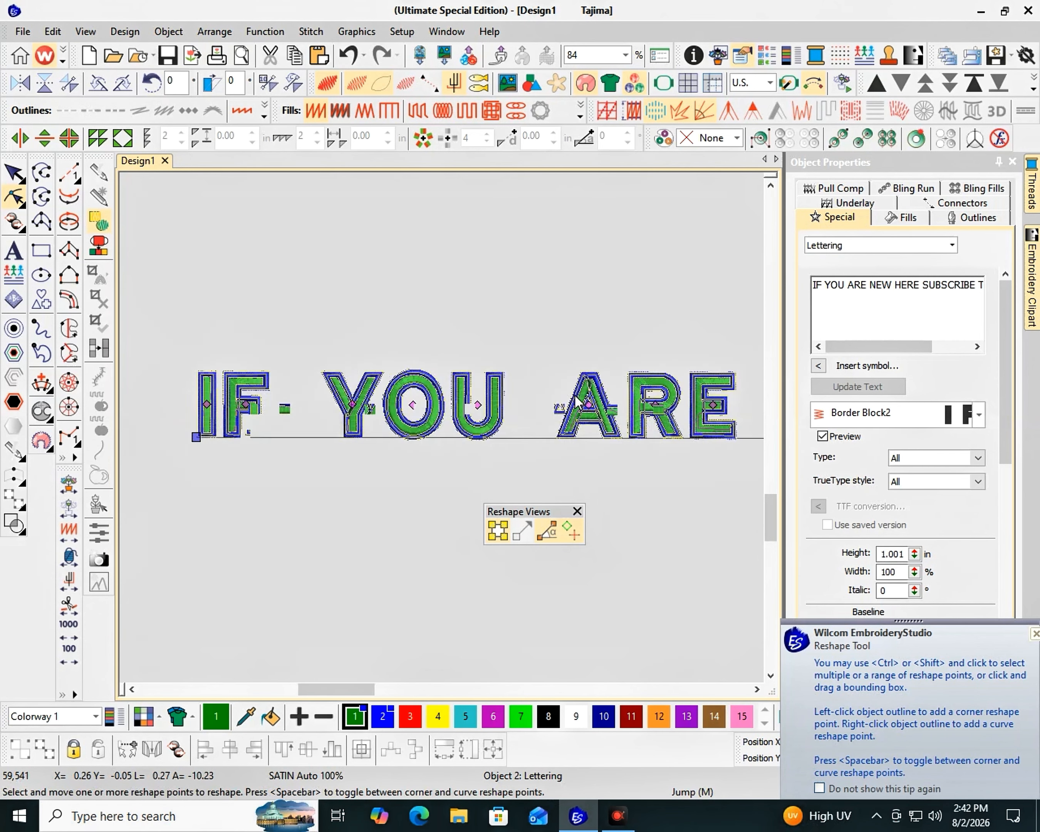
scroll(579, 401, down, 4)
scroll(448, 408, up, 5)
click(459, 383)
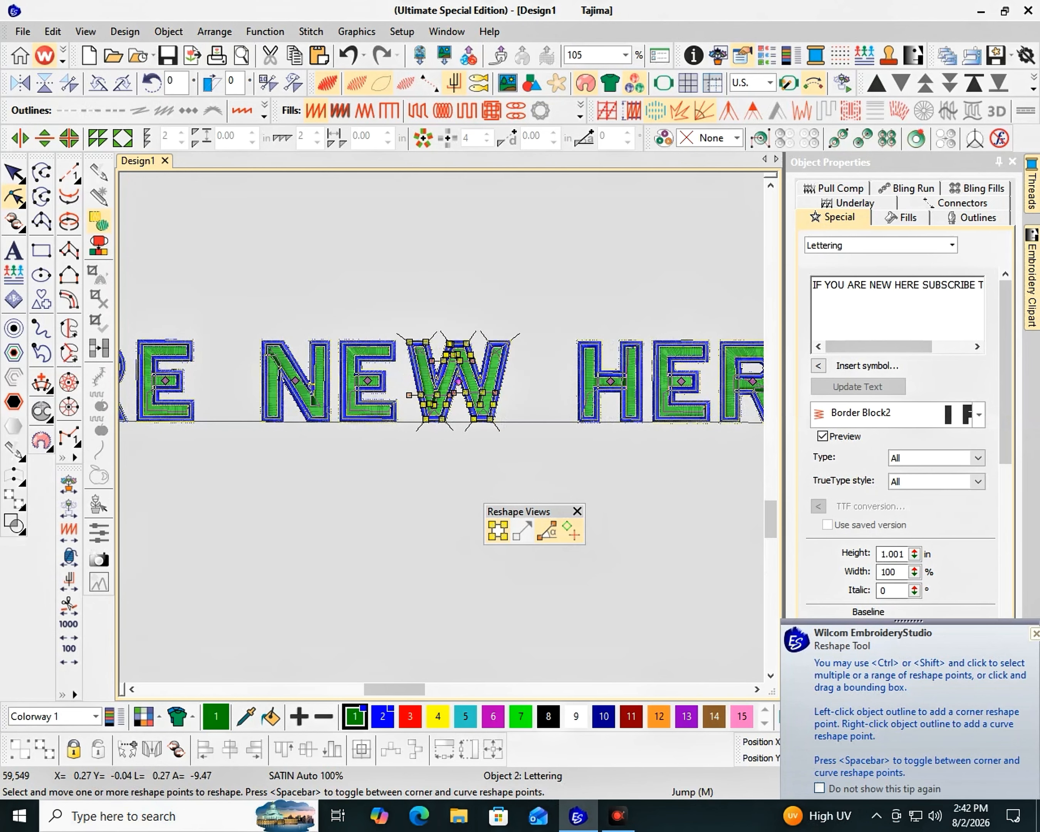
scroll(554, 423, down, 2)
scroll(706, 440, down, 2)
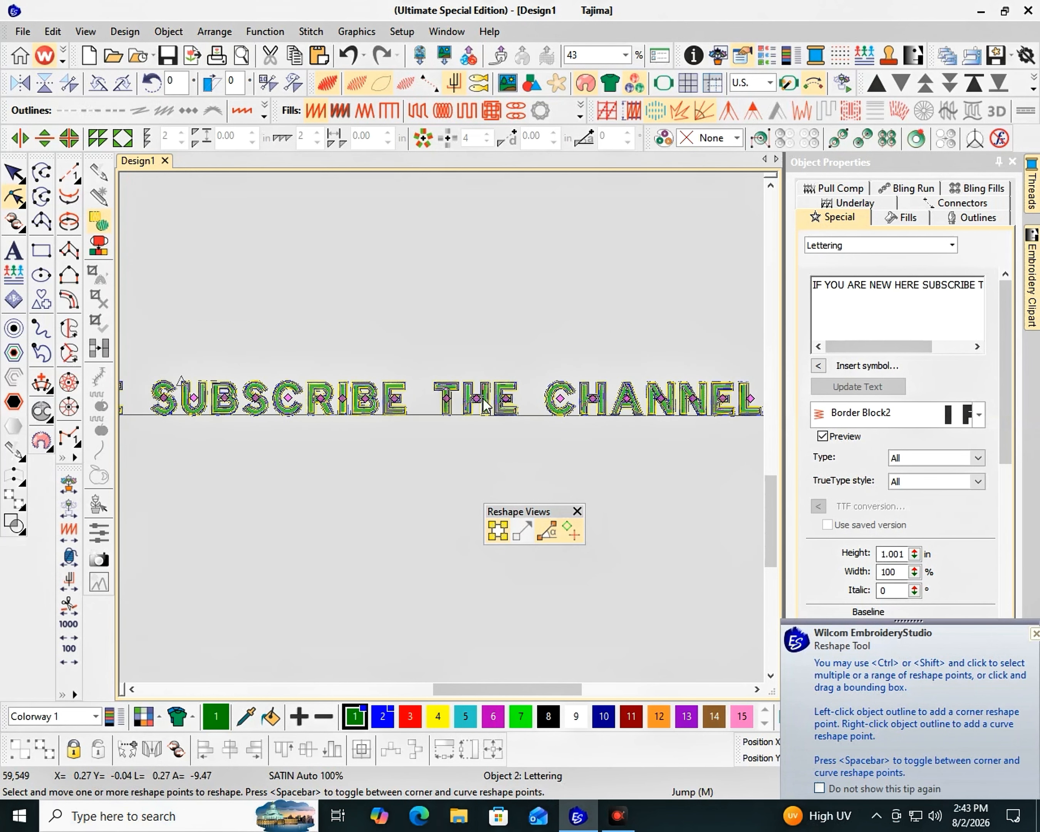
key(Escape)
scroll(453, 421, down, 5)
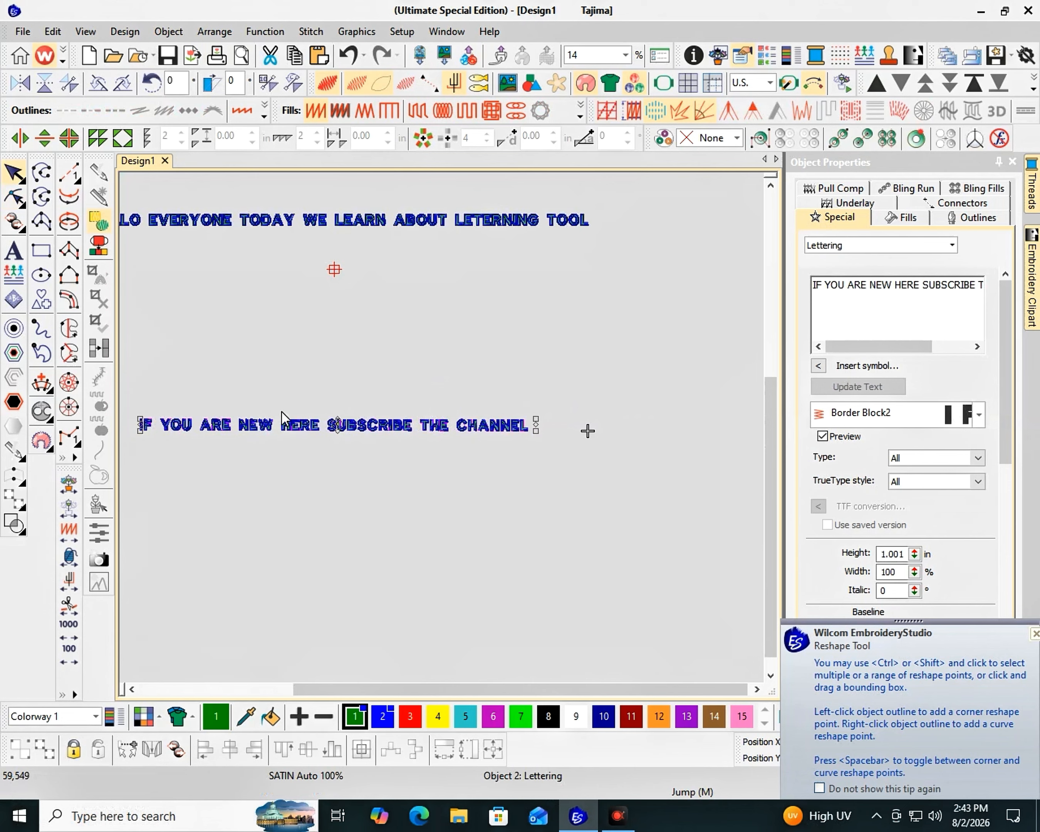
Reshape the "IF YOU ARE NEW HERE" lettering again, shifting its baseline start point far to the right
key(h)
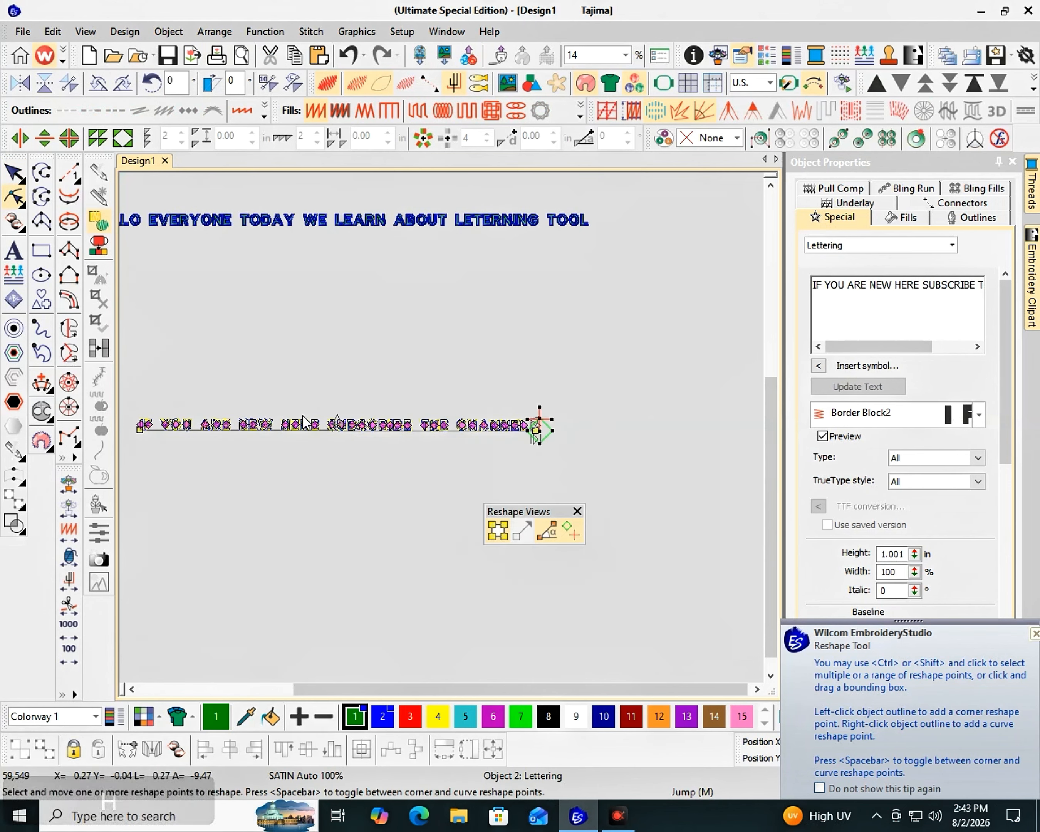
drag(140, 430, 411, 430)
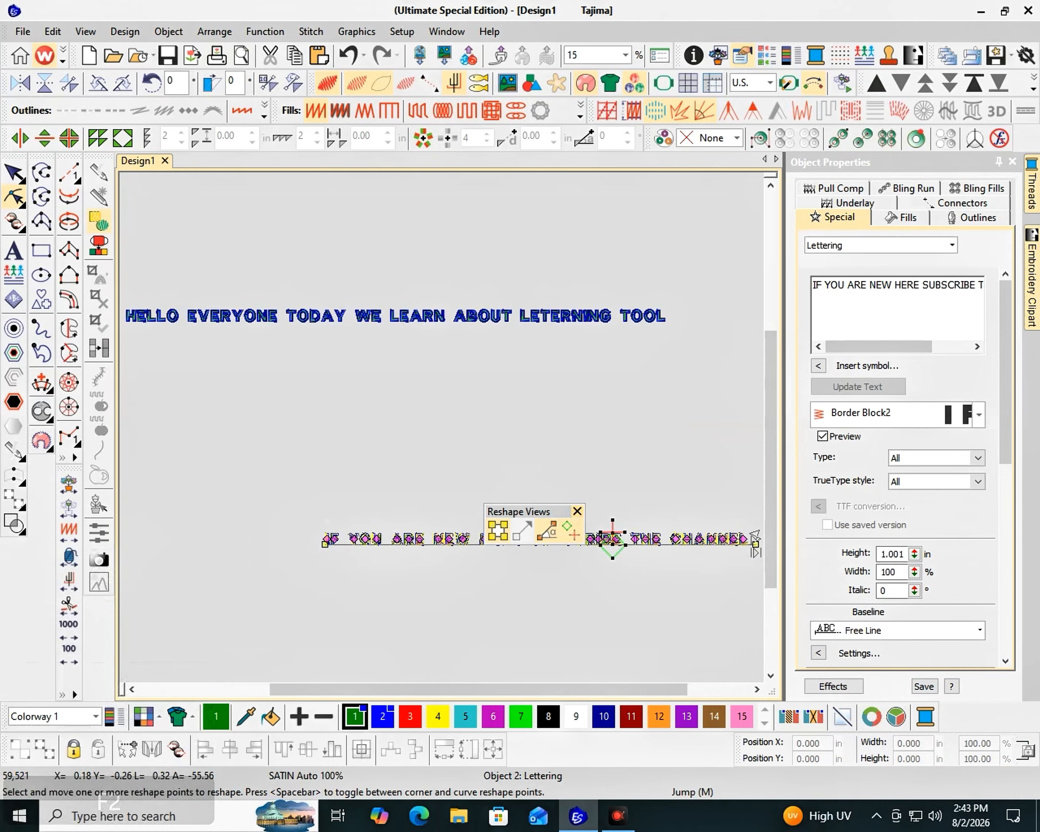
key(Escape)
Move the "IF YOU ARE NEW HERE" lettering up so that it sits roughly centred just beneath the "HELLO EVERYONE" line, and deselect it
ctrl+click(747, 545)
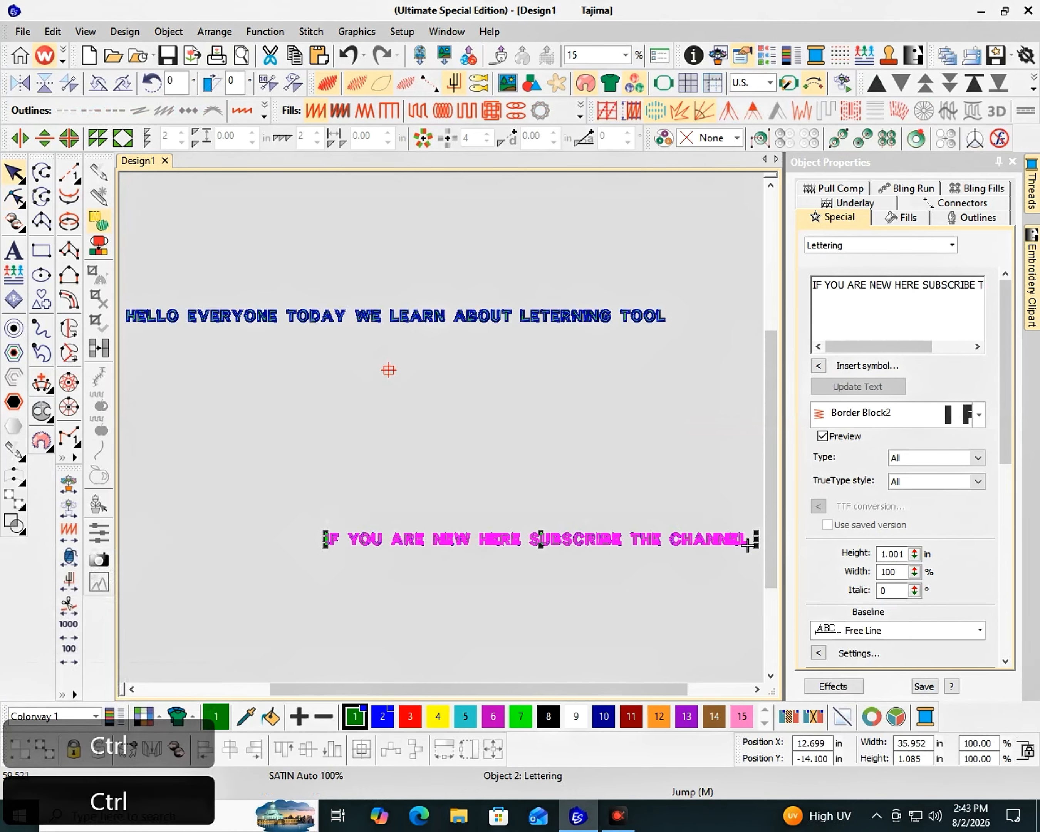
drag(747, 546, 665, 384)
key(F2)
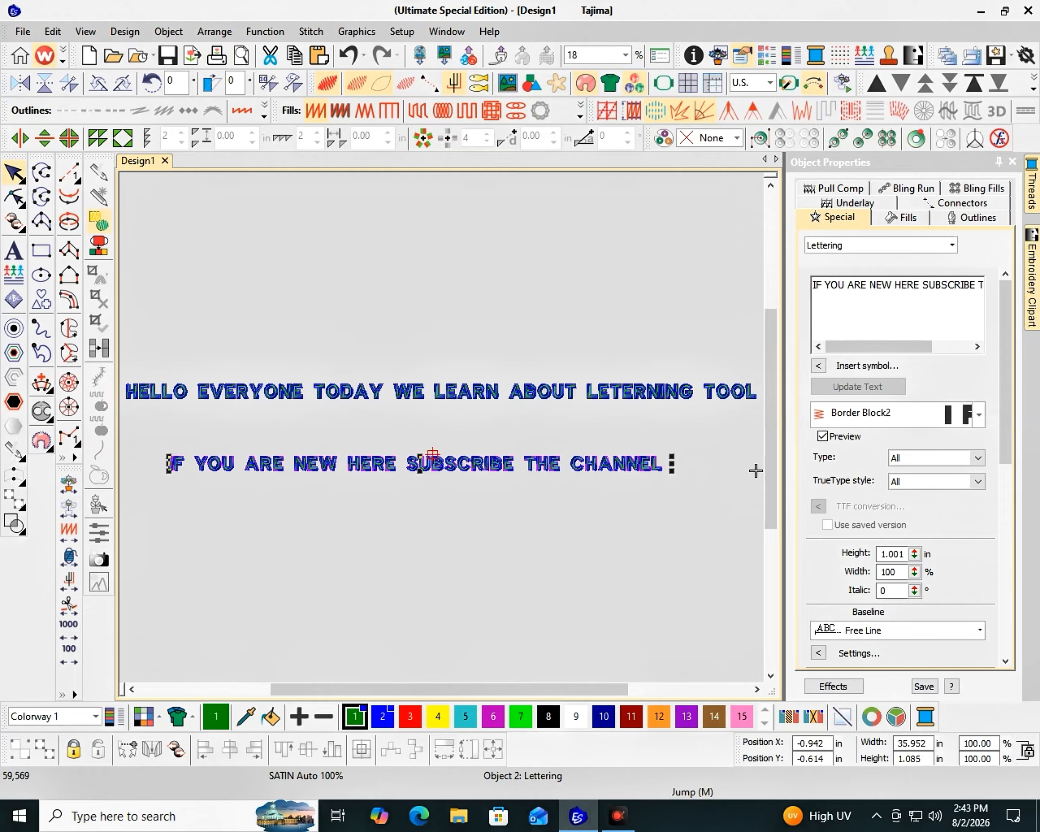
key(Escape)
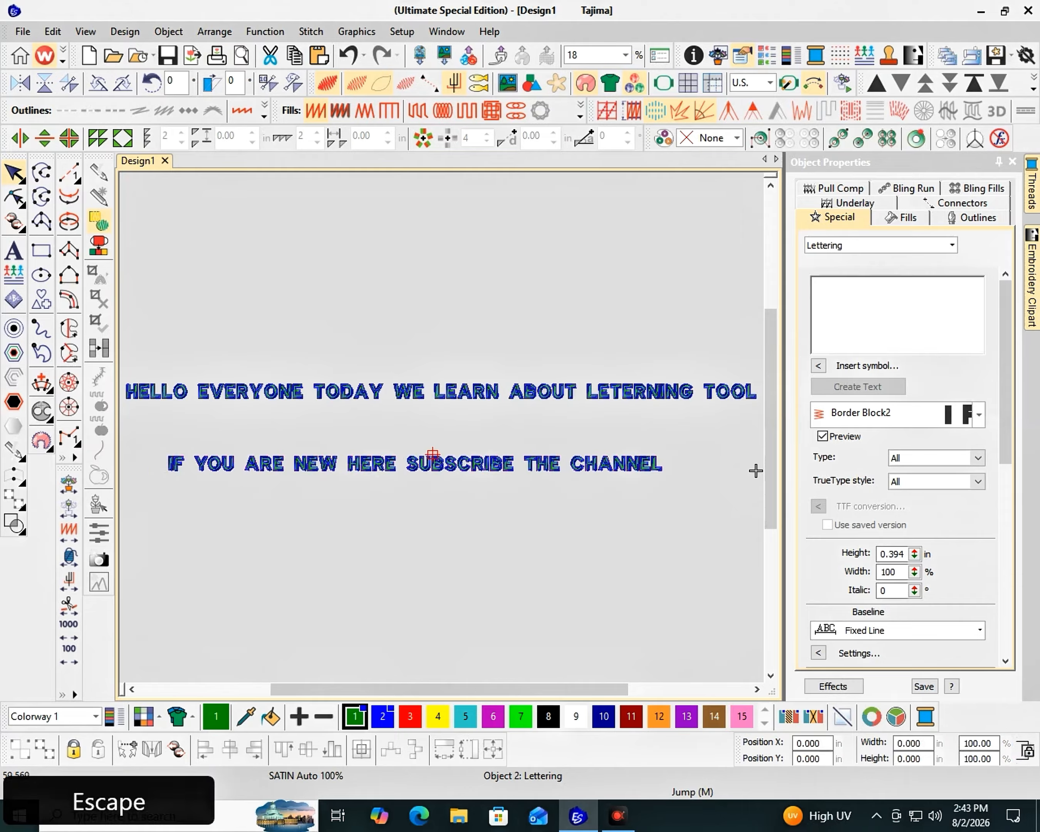